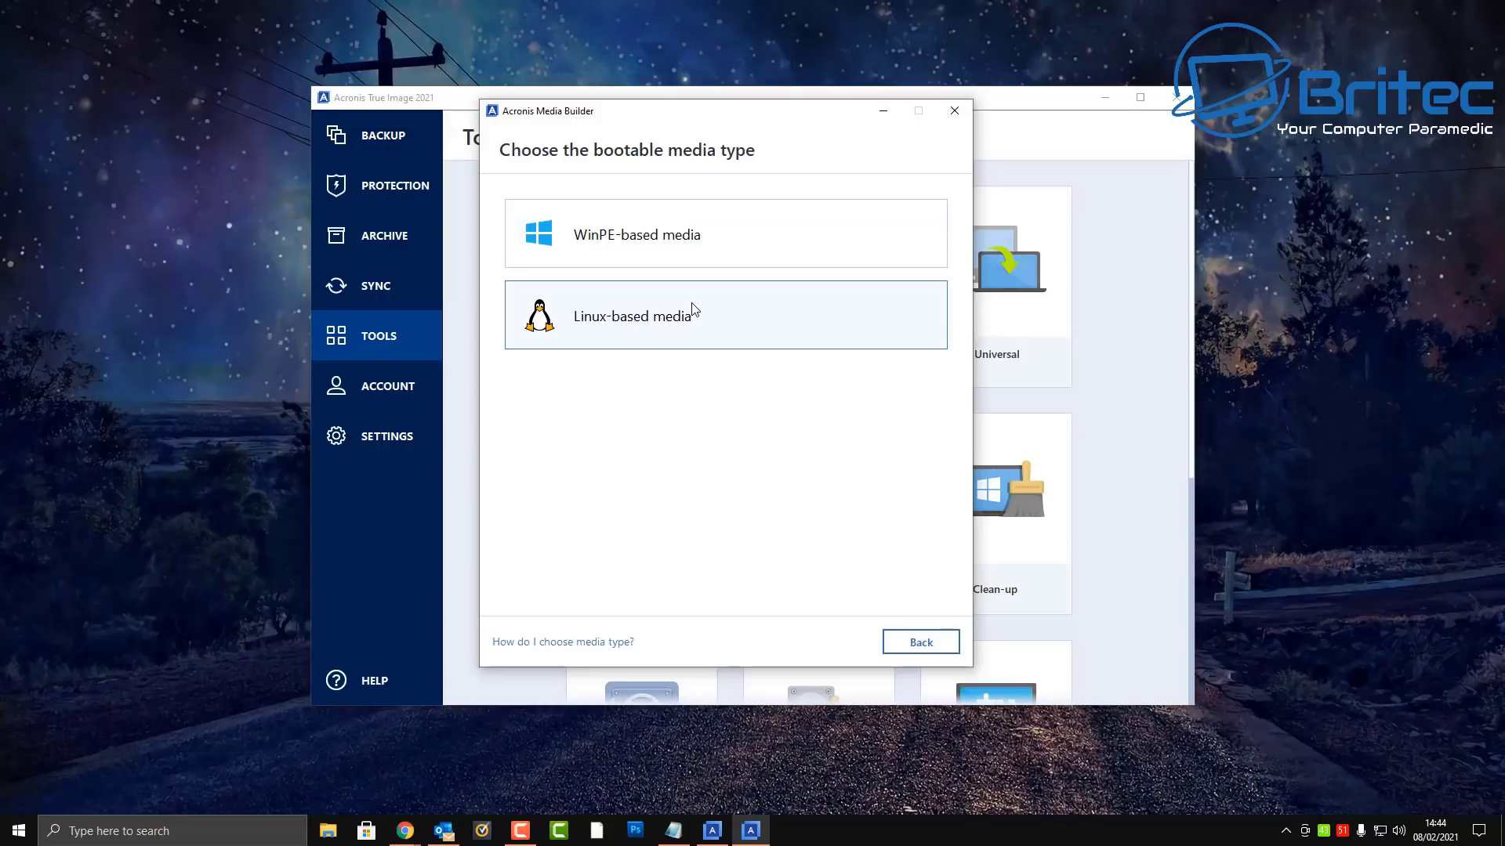
{"action": "left_click", "coordinate": [689, 235]}
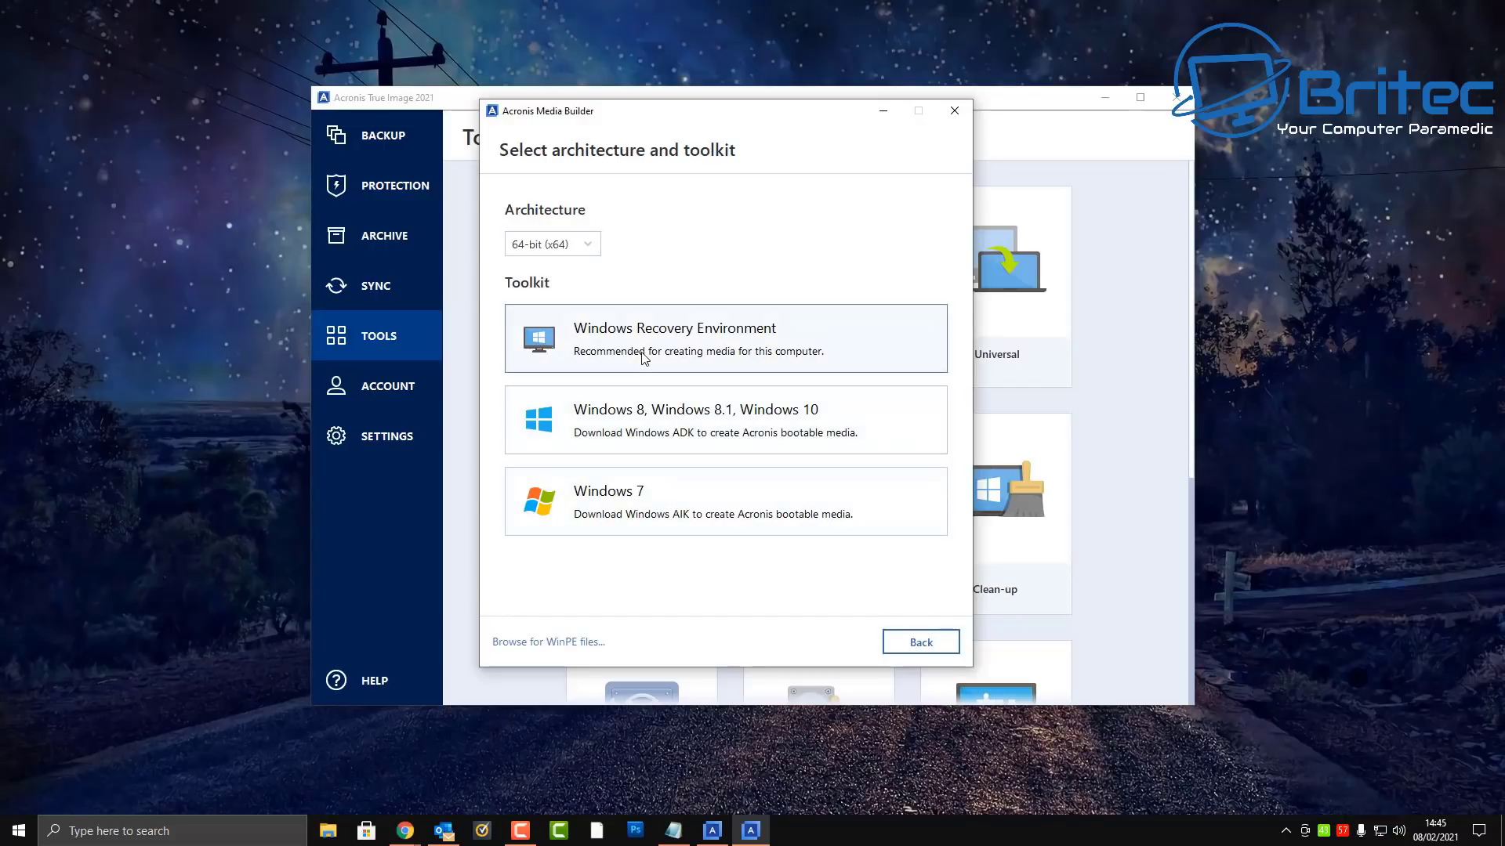
{"action": "left_click", "coordinate": [933, 653]}
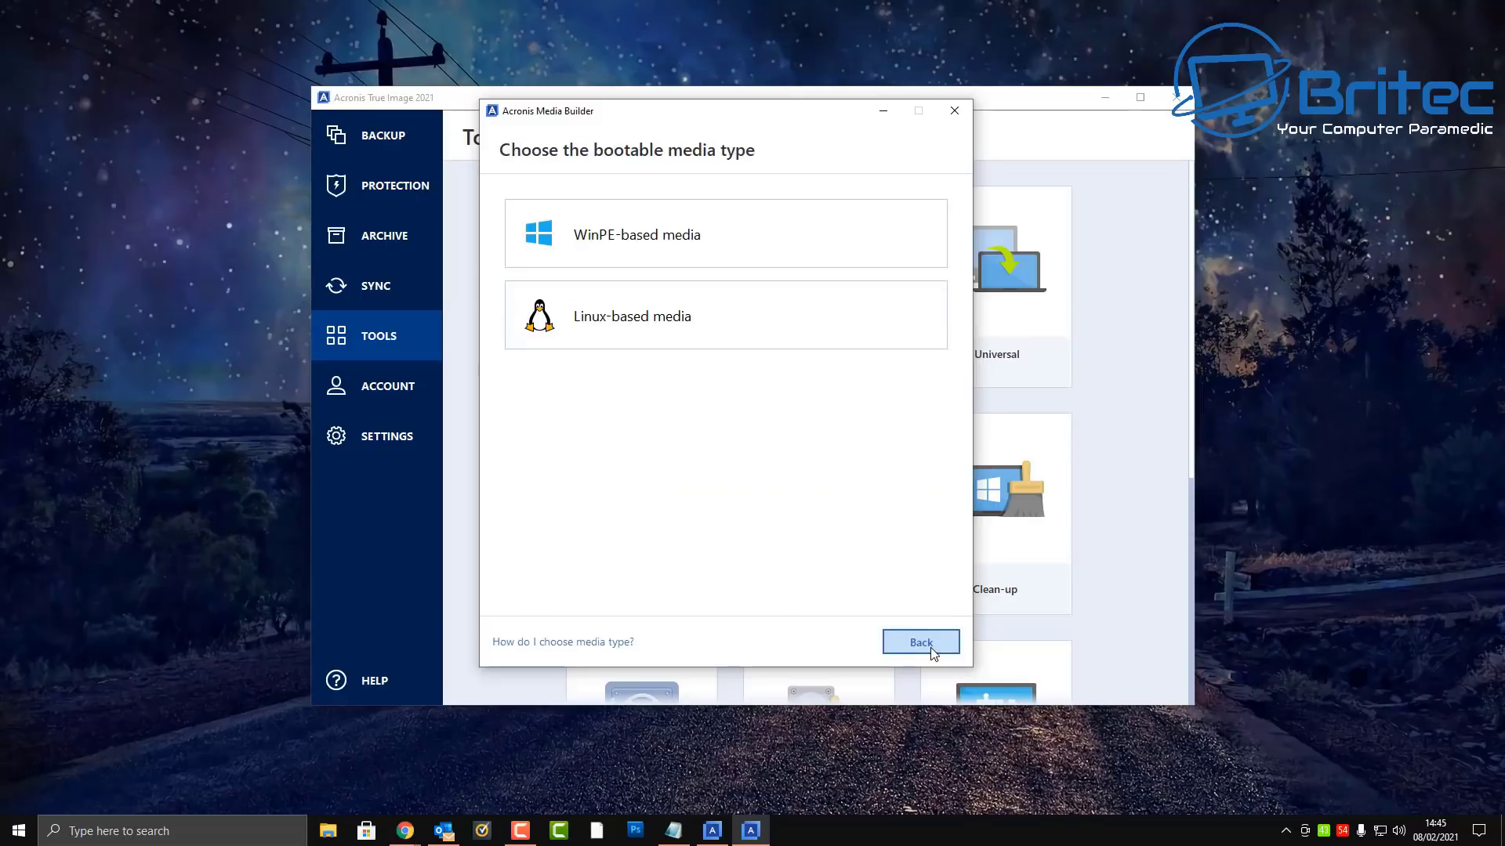
{"action": "left_click", "coordinate": [931, 648]}
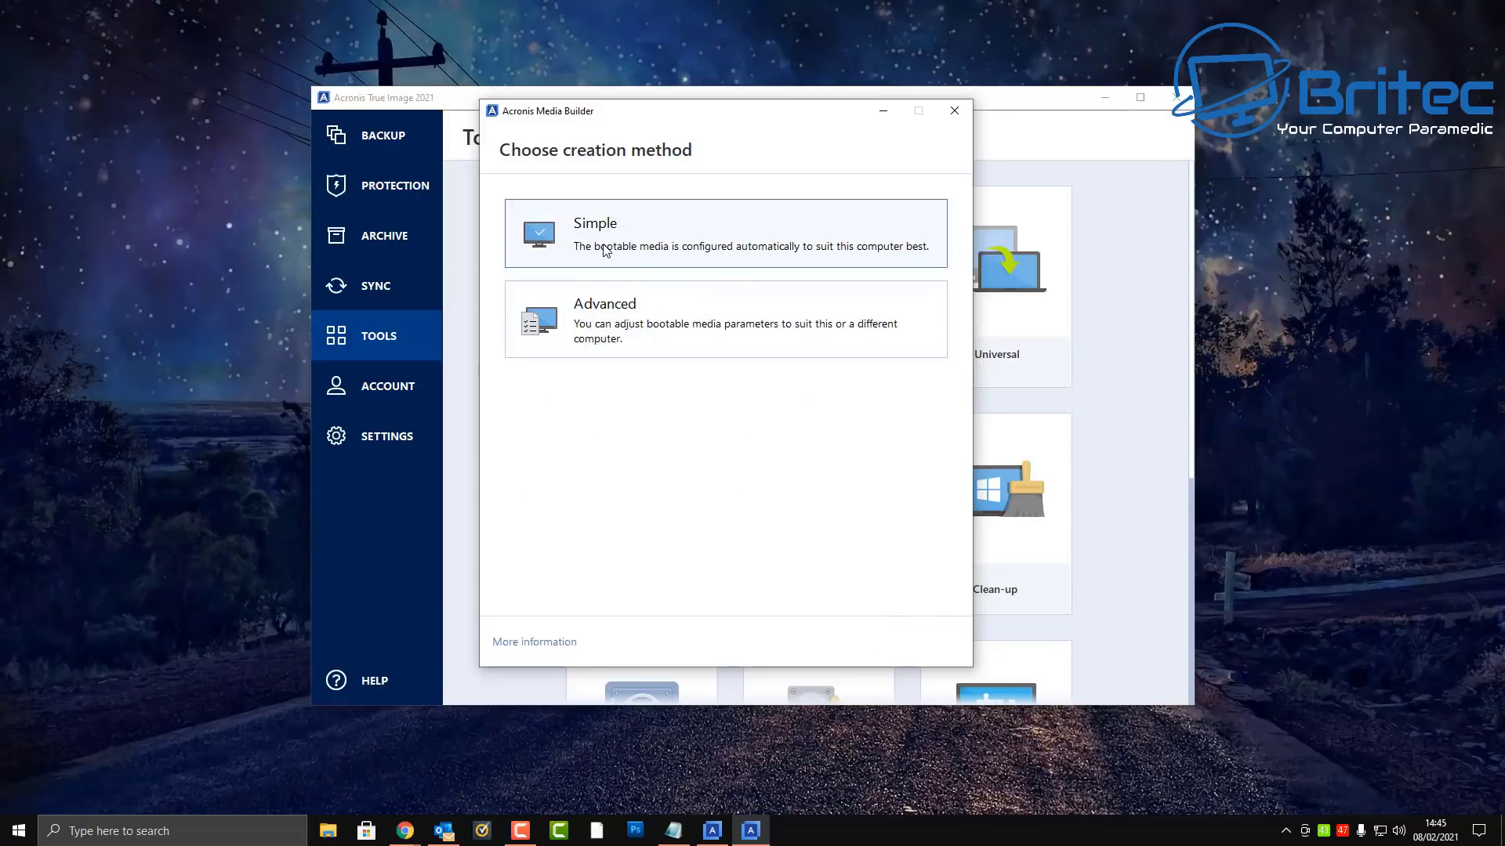
Start building Simple bootable media on USB Drive (E:) and bring up the computer's drives in File Explorer.
{"action": "left_click", "coordinate": [703, 244]}
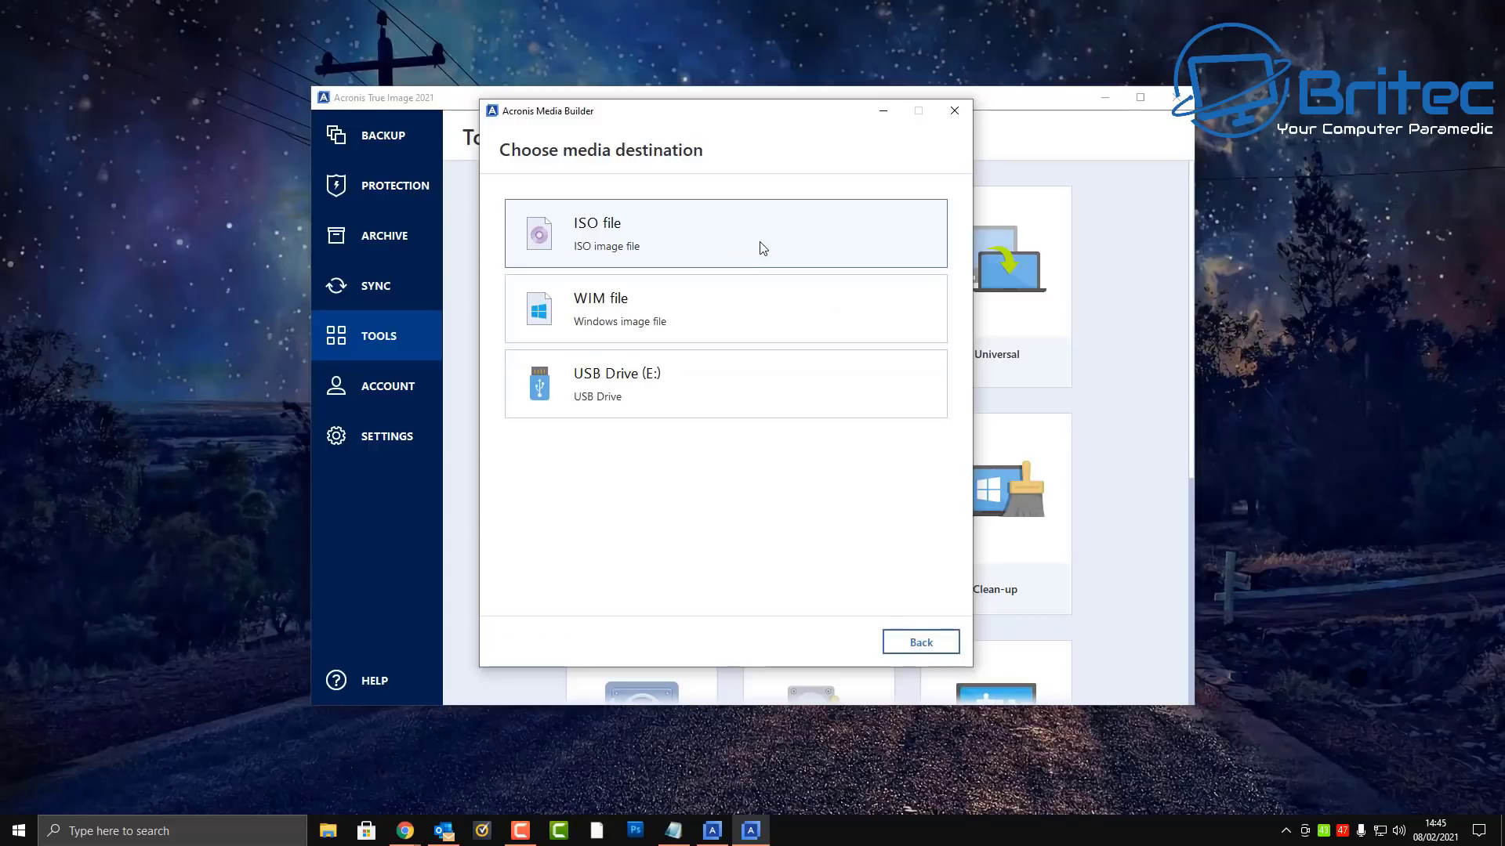
{"action": "left_click", "coordinate": [649, 391]}
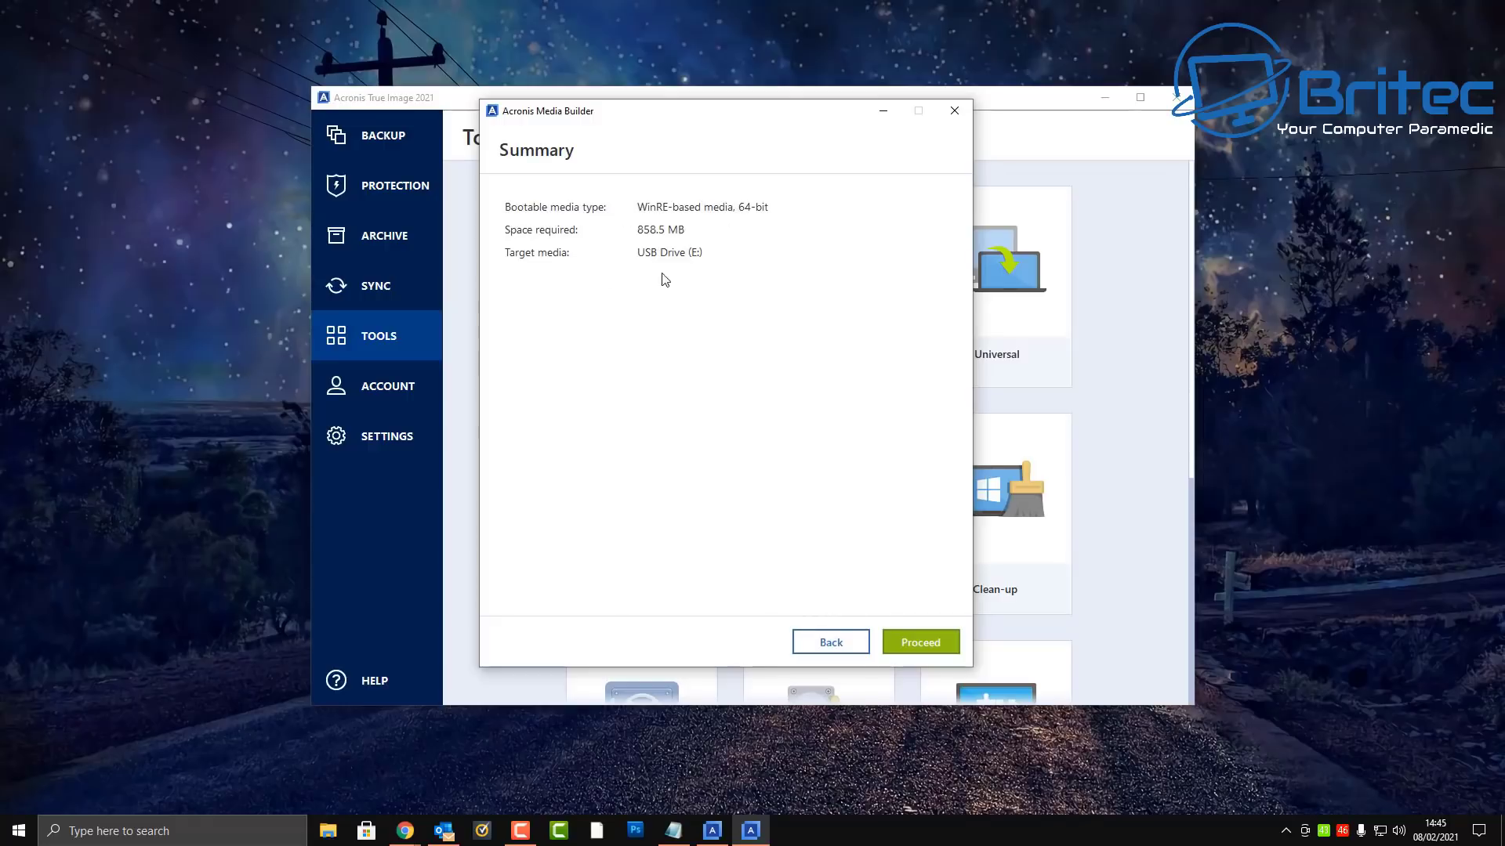
{"action": "left_click", "coordinate": [919, 639]}
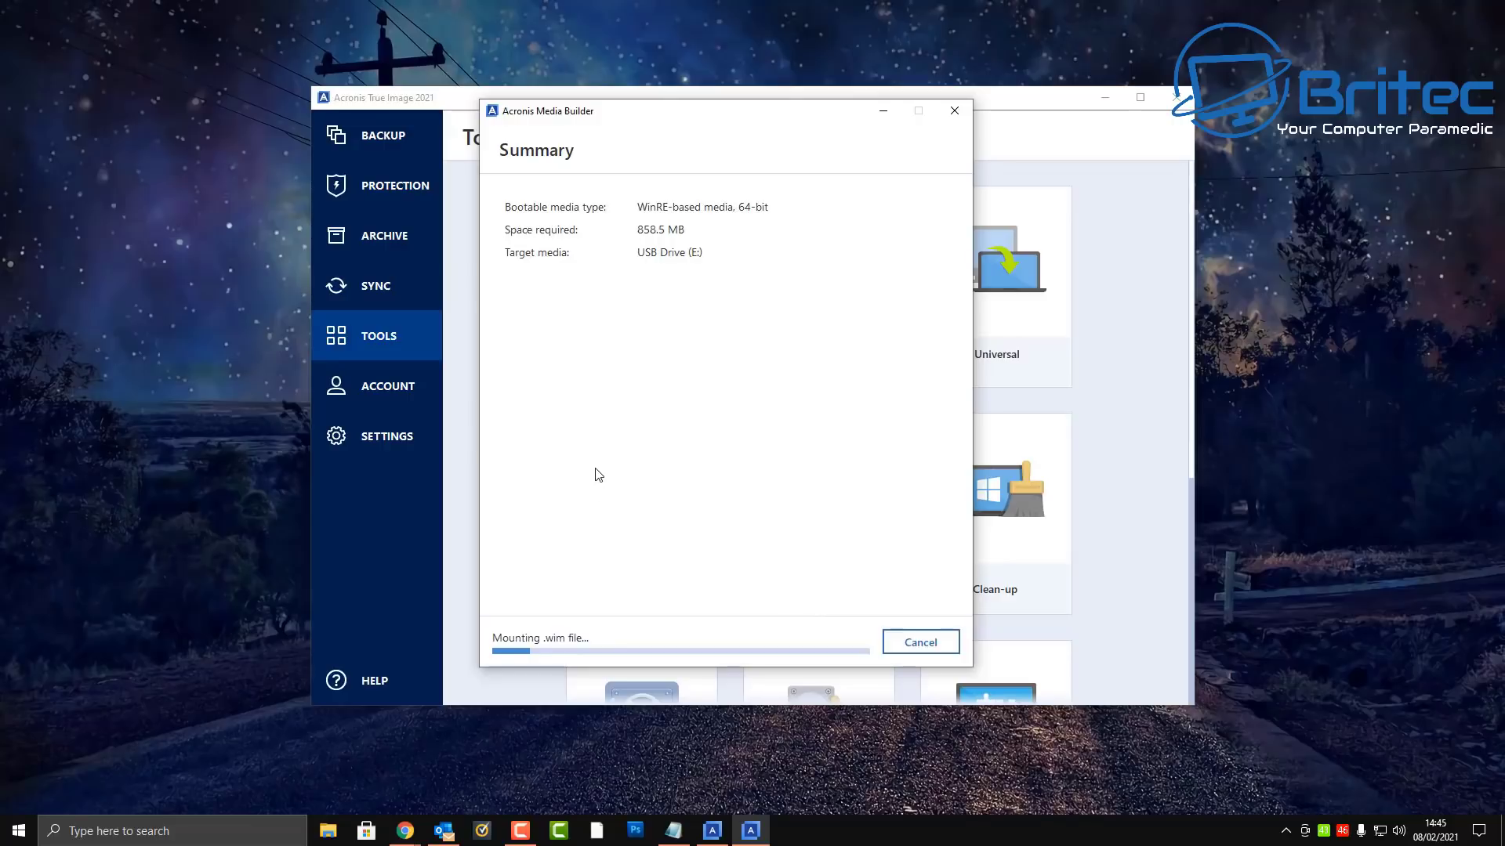
{"action": "left_click", "coordinate": [326, 832]}
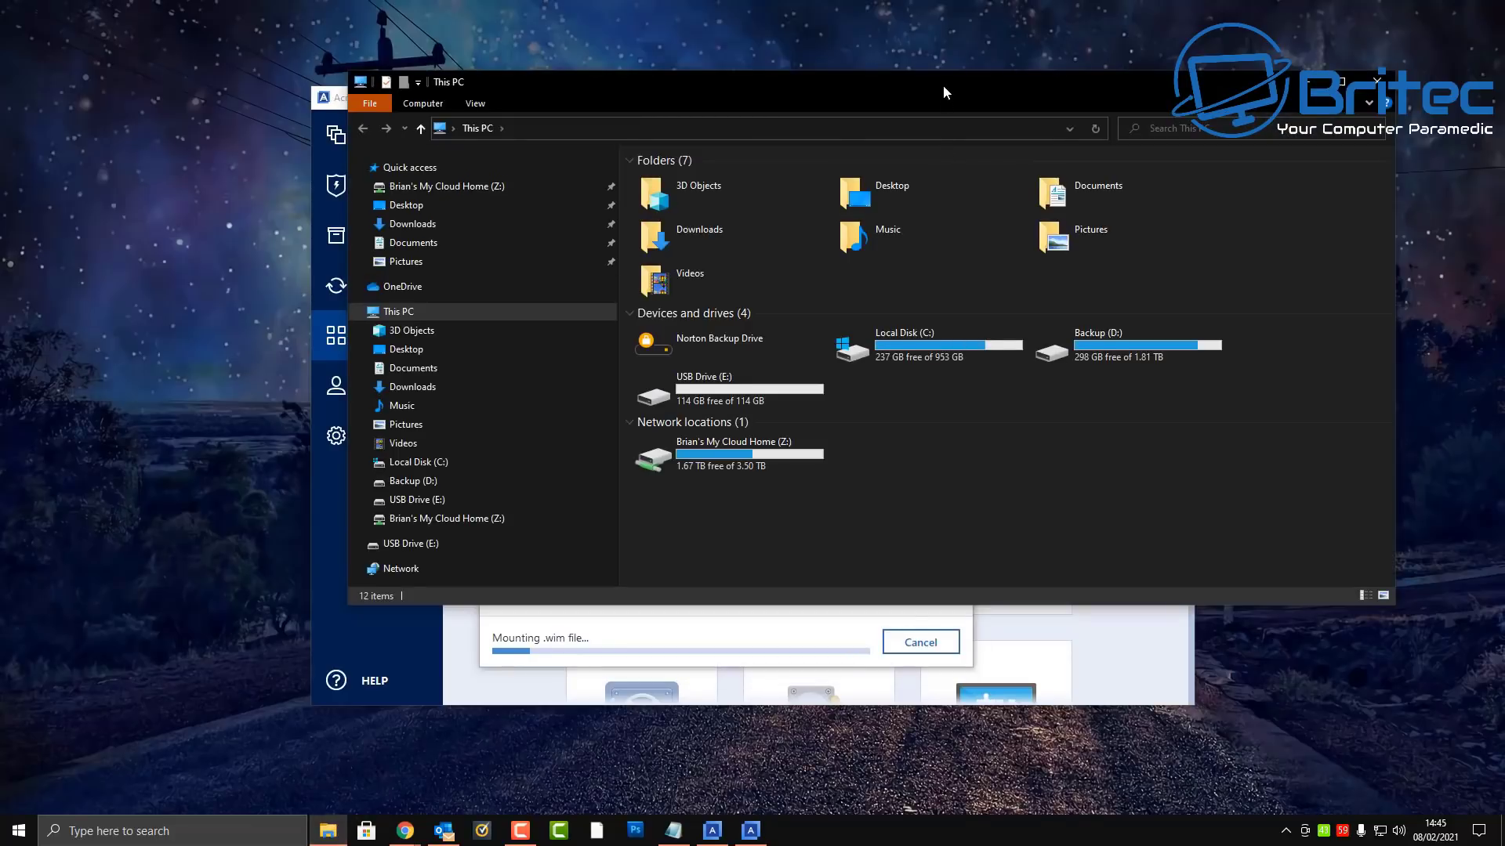
{"action": "left_click_drag", "start_coordinate": [943, 93], "coordinate": [819, 159]}
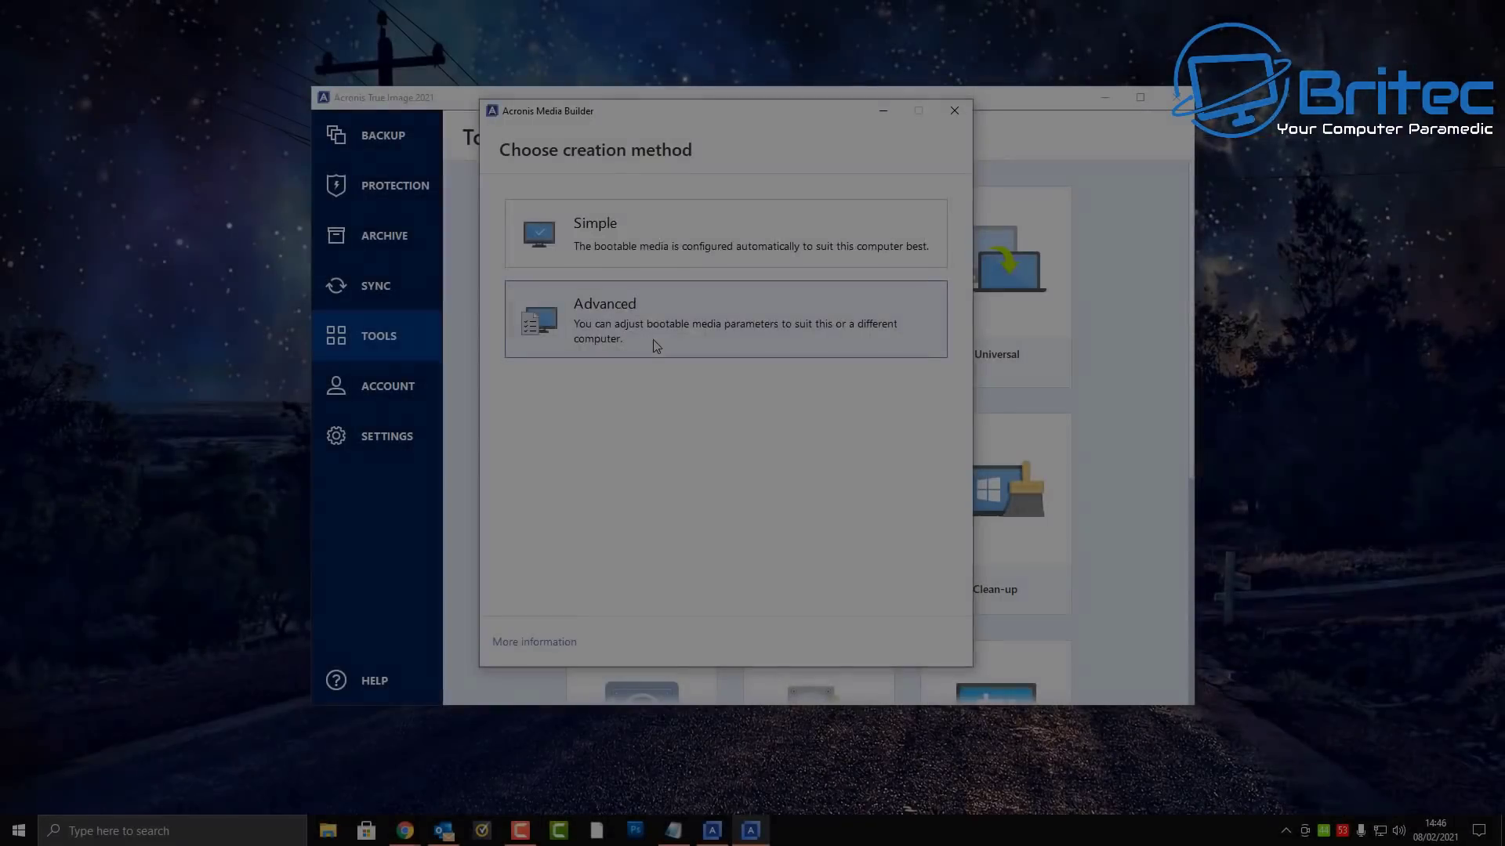
Try to set up Advanced WinPE-based 64-bit media with the Windows Recovery Environment toolkit.
{"action": "left_click", "coordinate": [655, 343]}
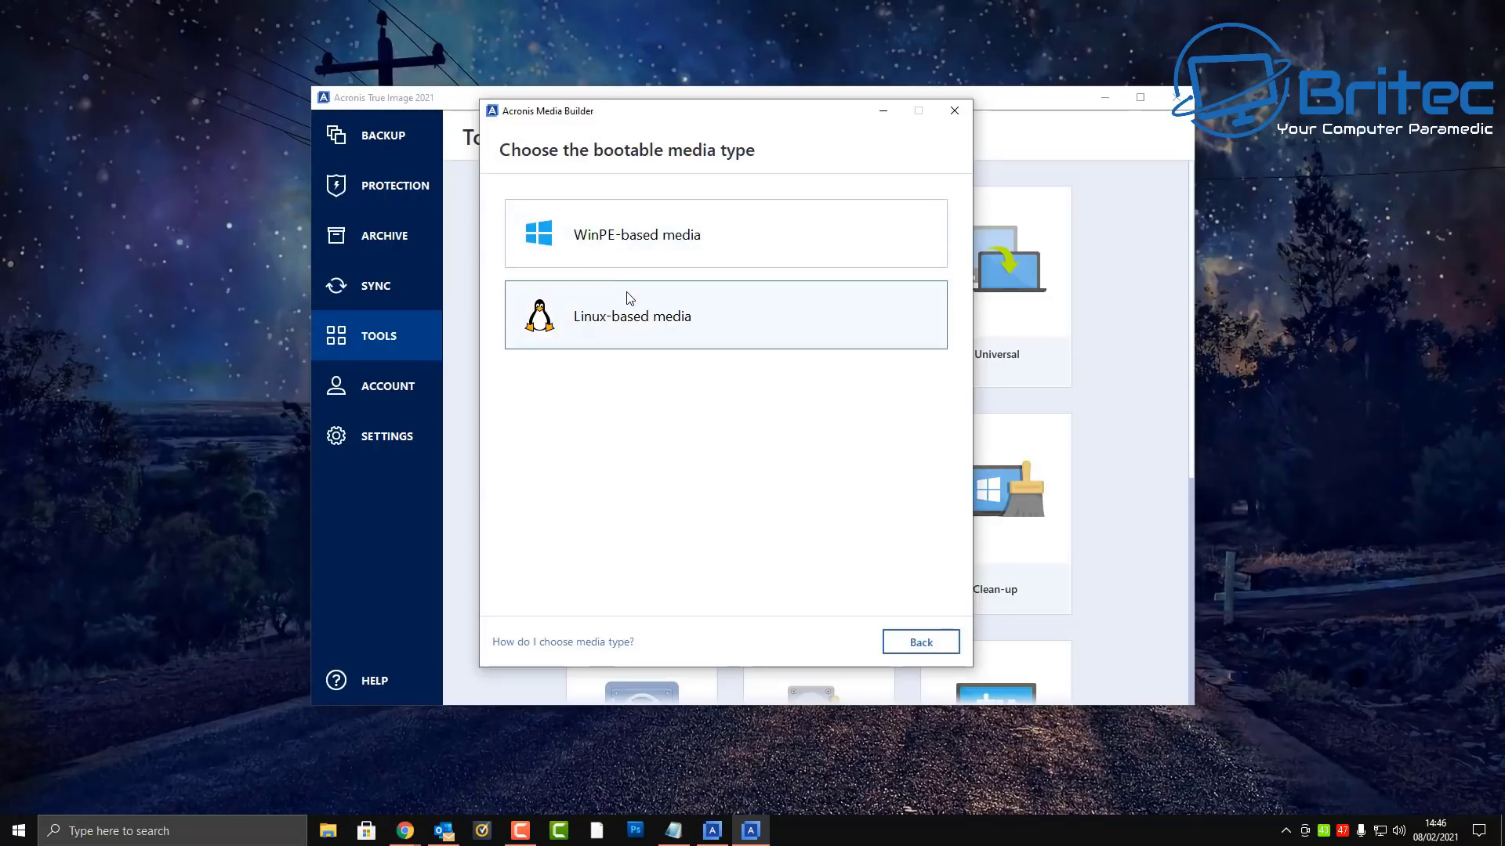
{"action": "left_click", "coordinate": [627, 239]}
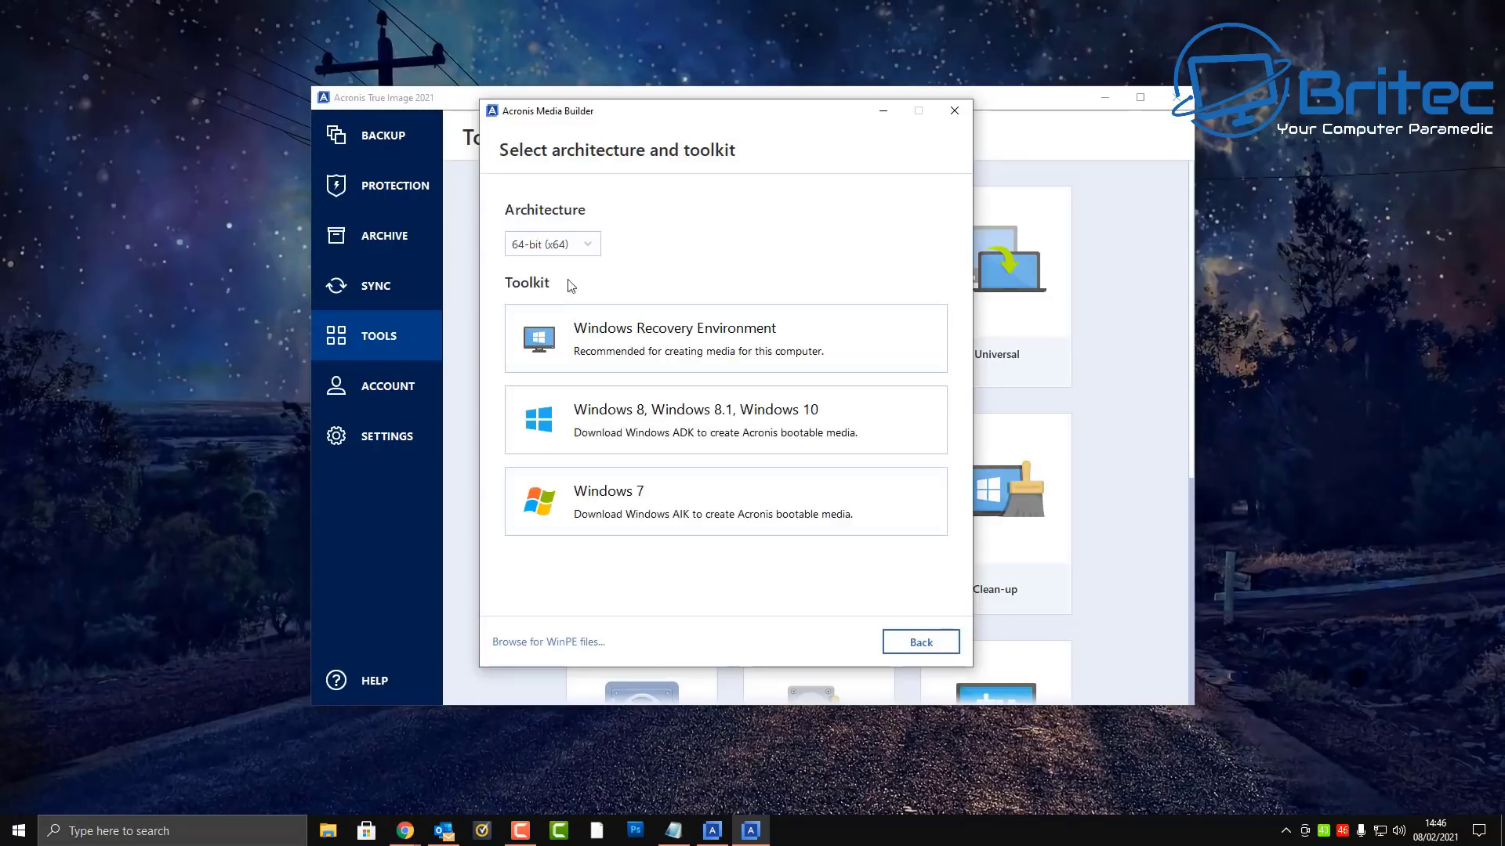
{"action": "left_click", "coordinate": [559, 365]}
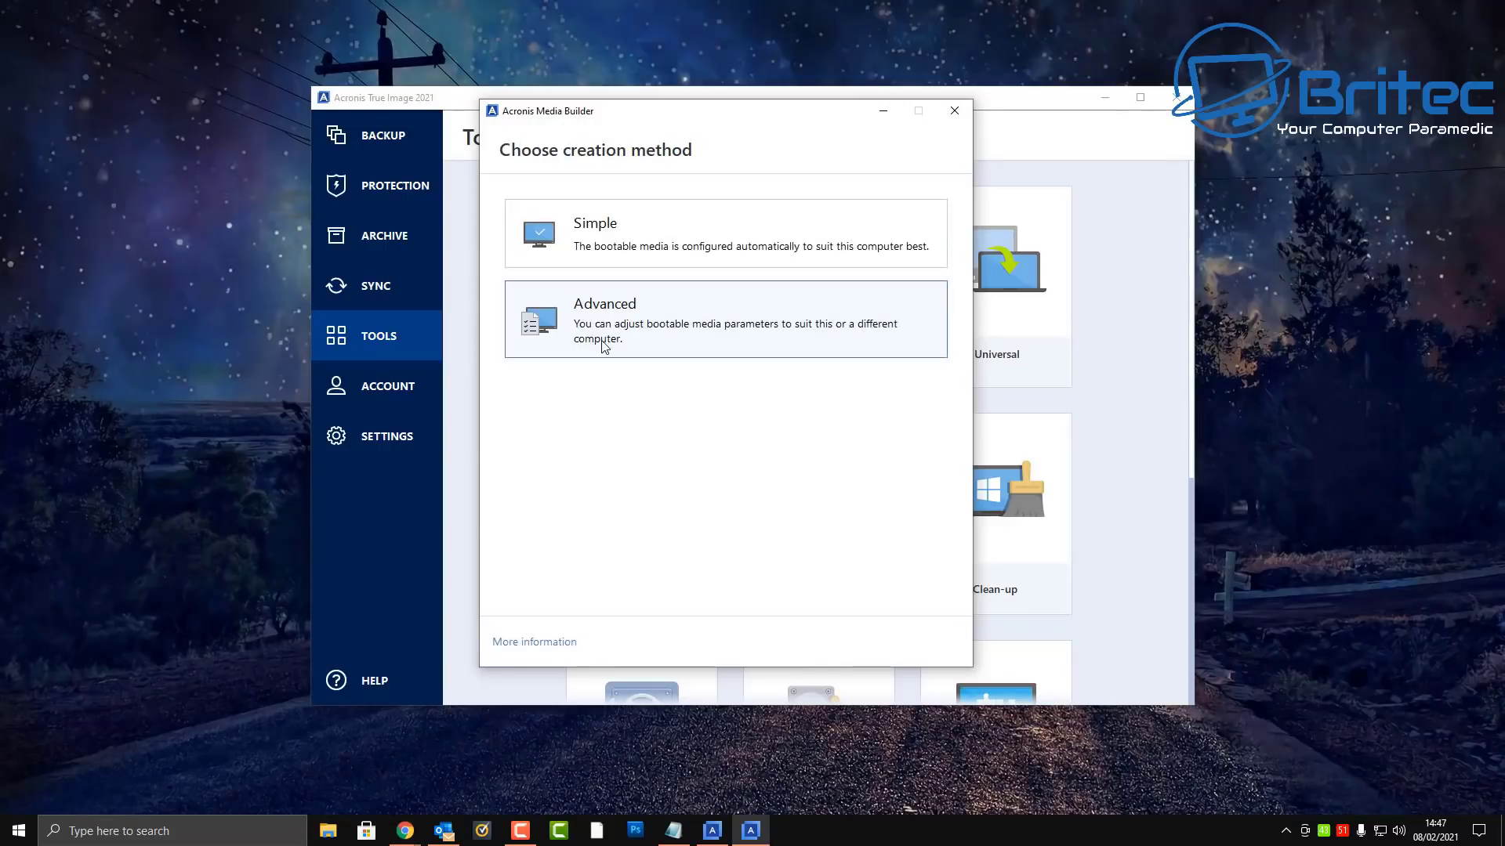
Create Advanced Linux-based bootable media on USB Drive (E:), formatting the drive and permanently deleting its data.
{"action": "left_click", "coordinate": [604, 345]}
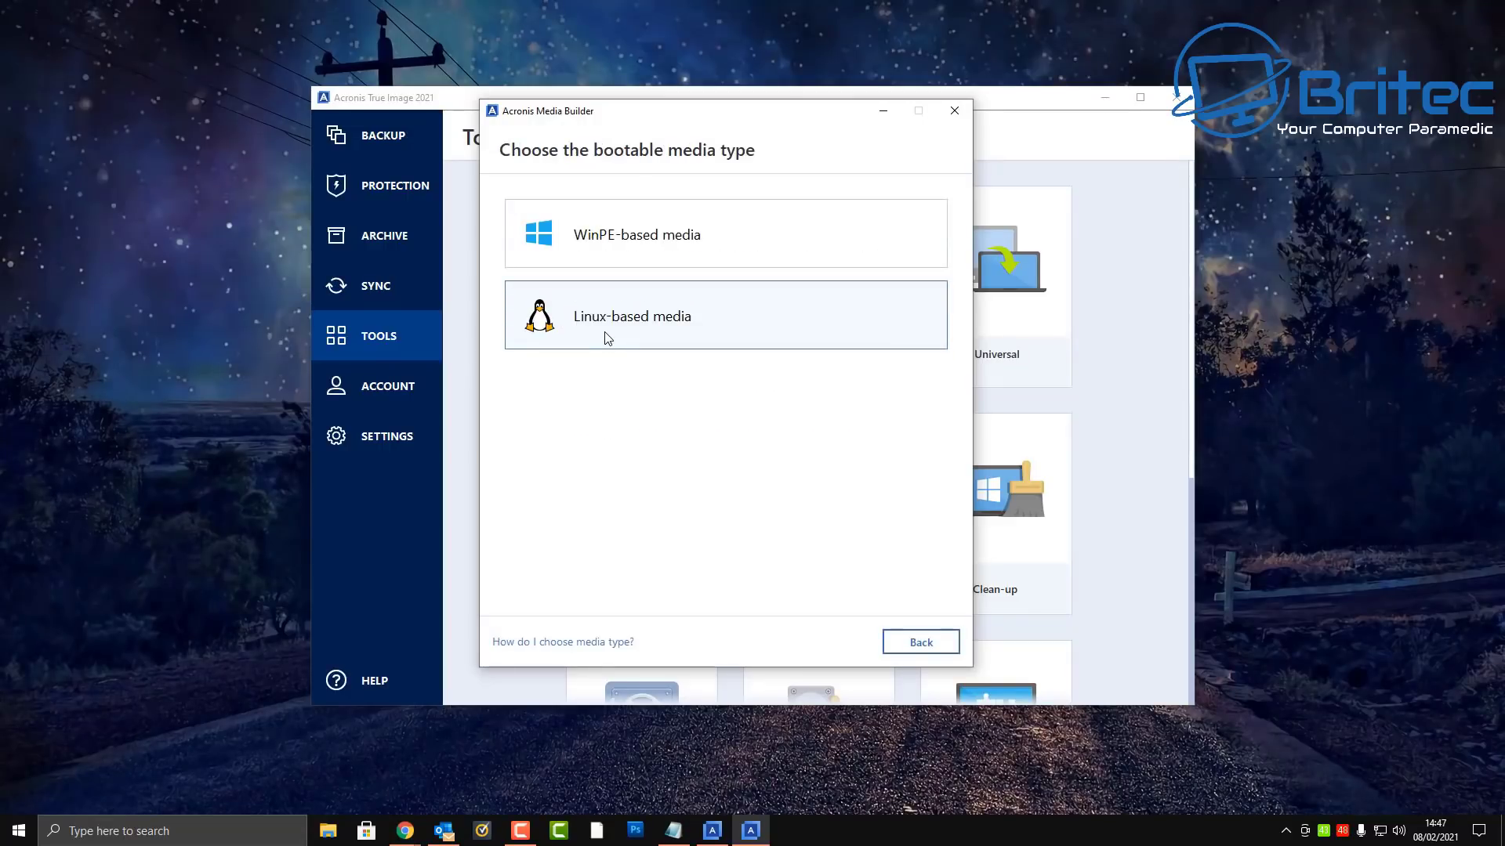
{"action": "left_click", "coordinate": [607, 339]}
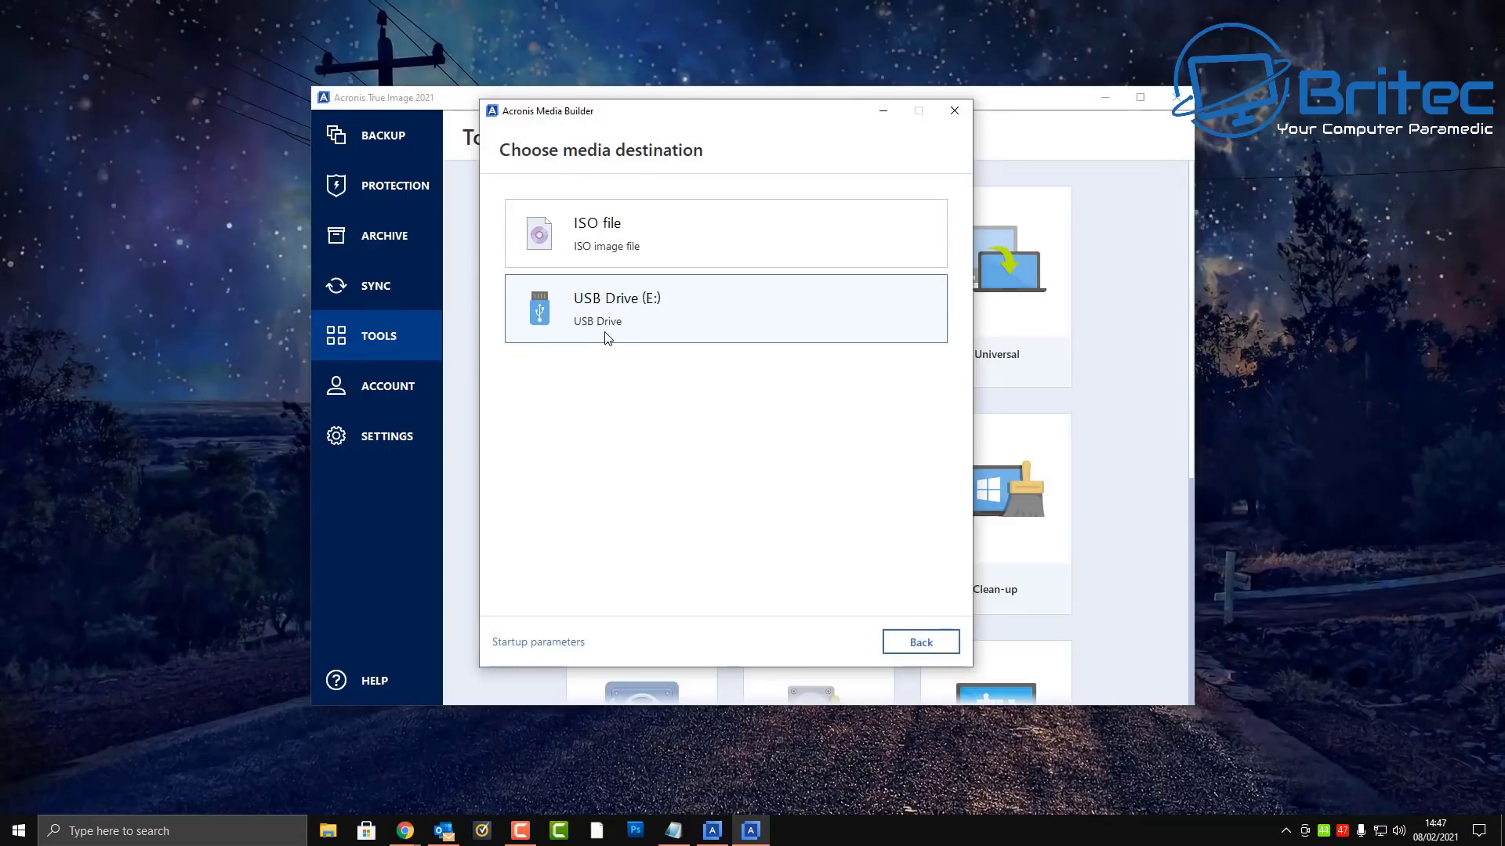
{"action": "left_click", "coordinate": [607, 338]}
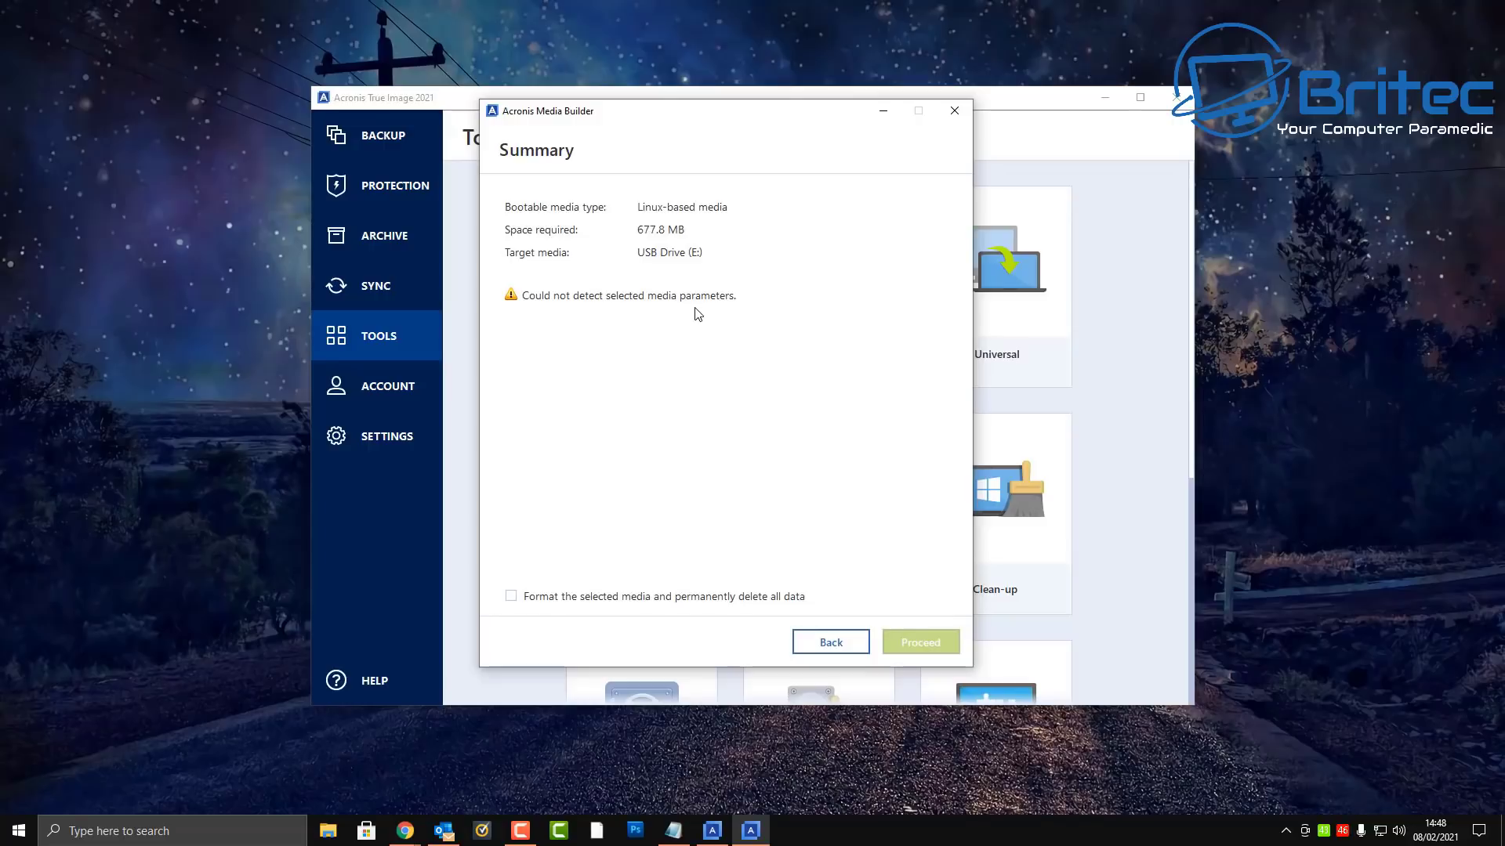
{"action": "left_click", "coordinate": [511, 598]}
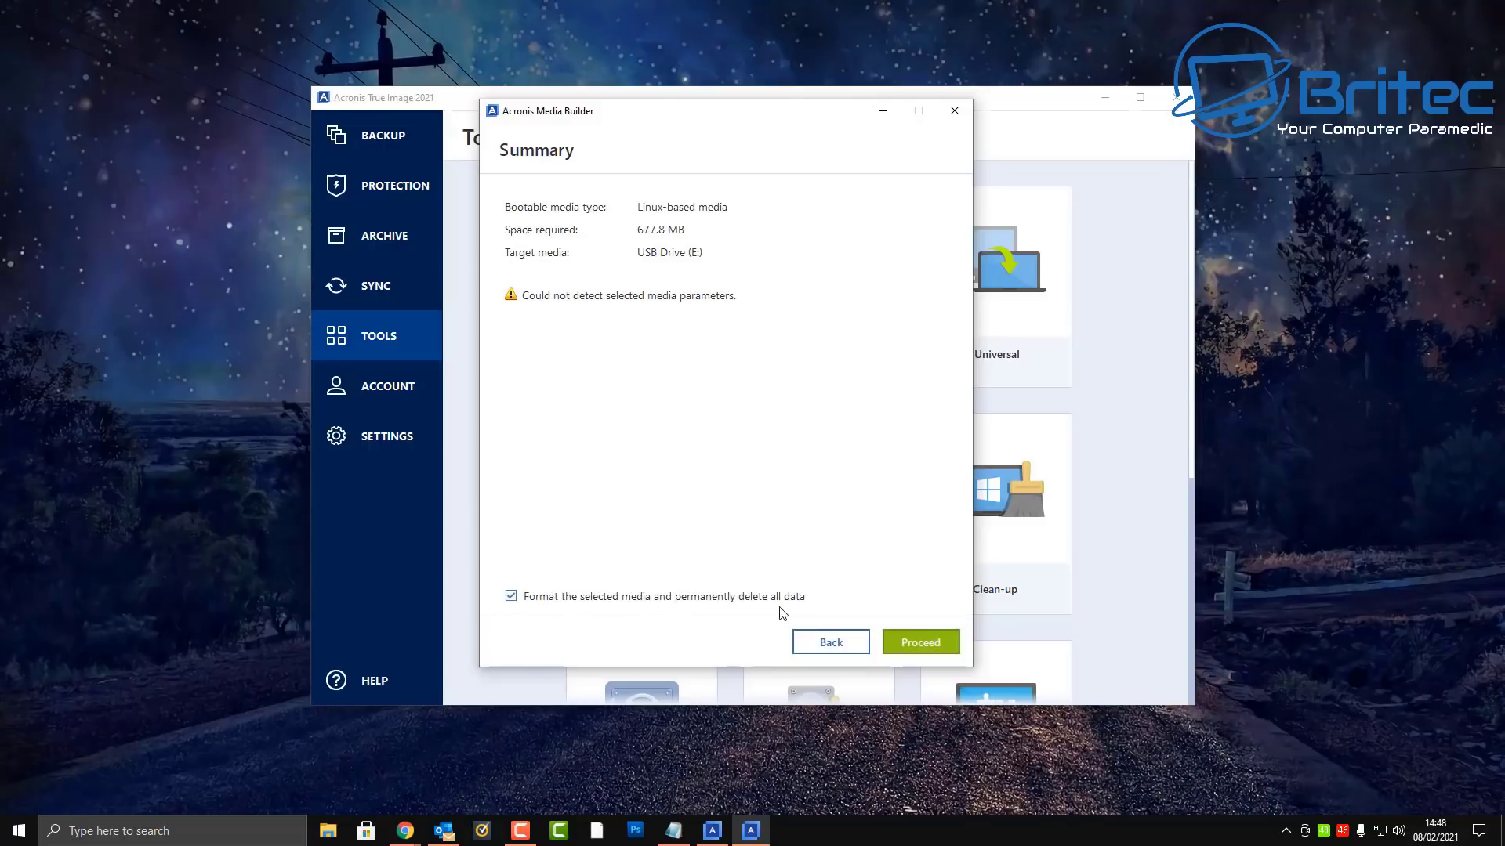
{"action": "left_click", "coordinate": [921, 647]}
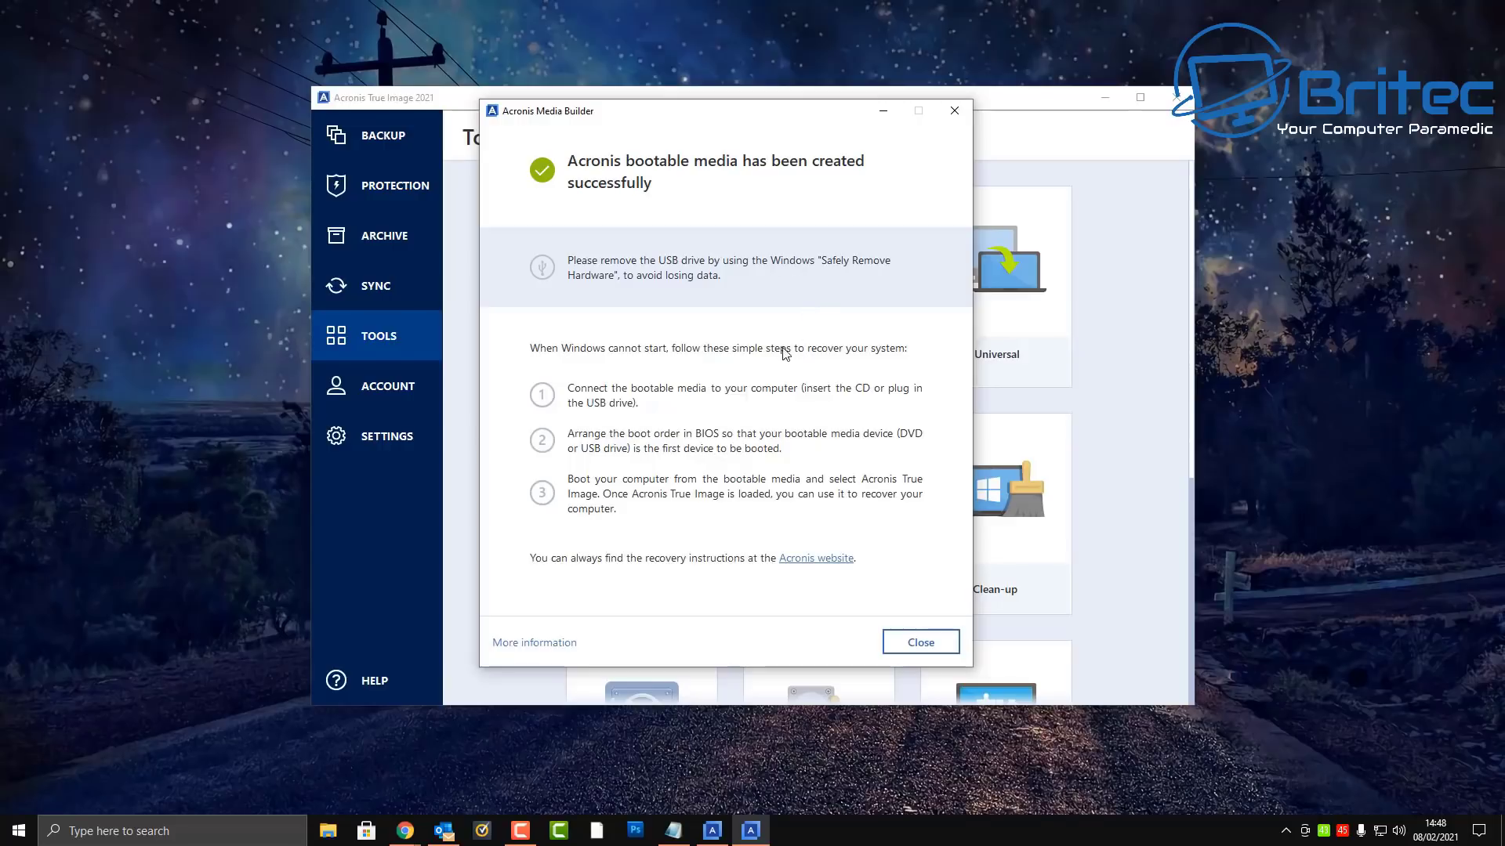
{"action": "left_click", "coordinate": [916, 644]}
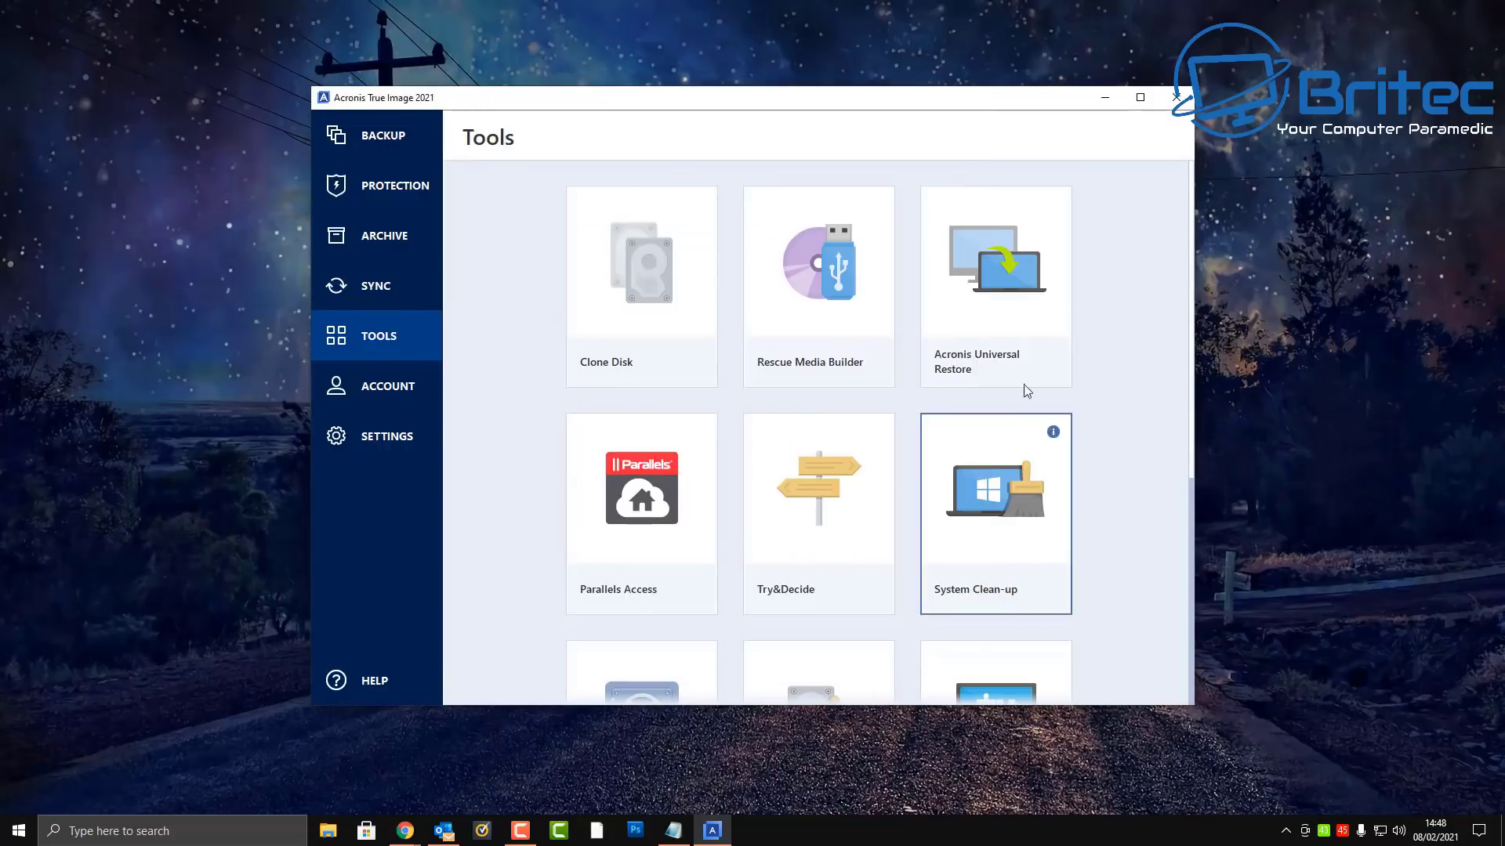
Switch to File Explorer and look through the files written to USB Drive (E:).
{"action": "left_click", "coordinate": [1105, 97]}
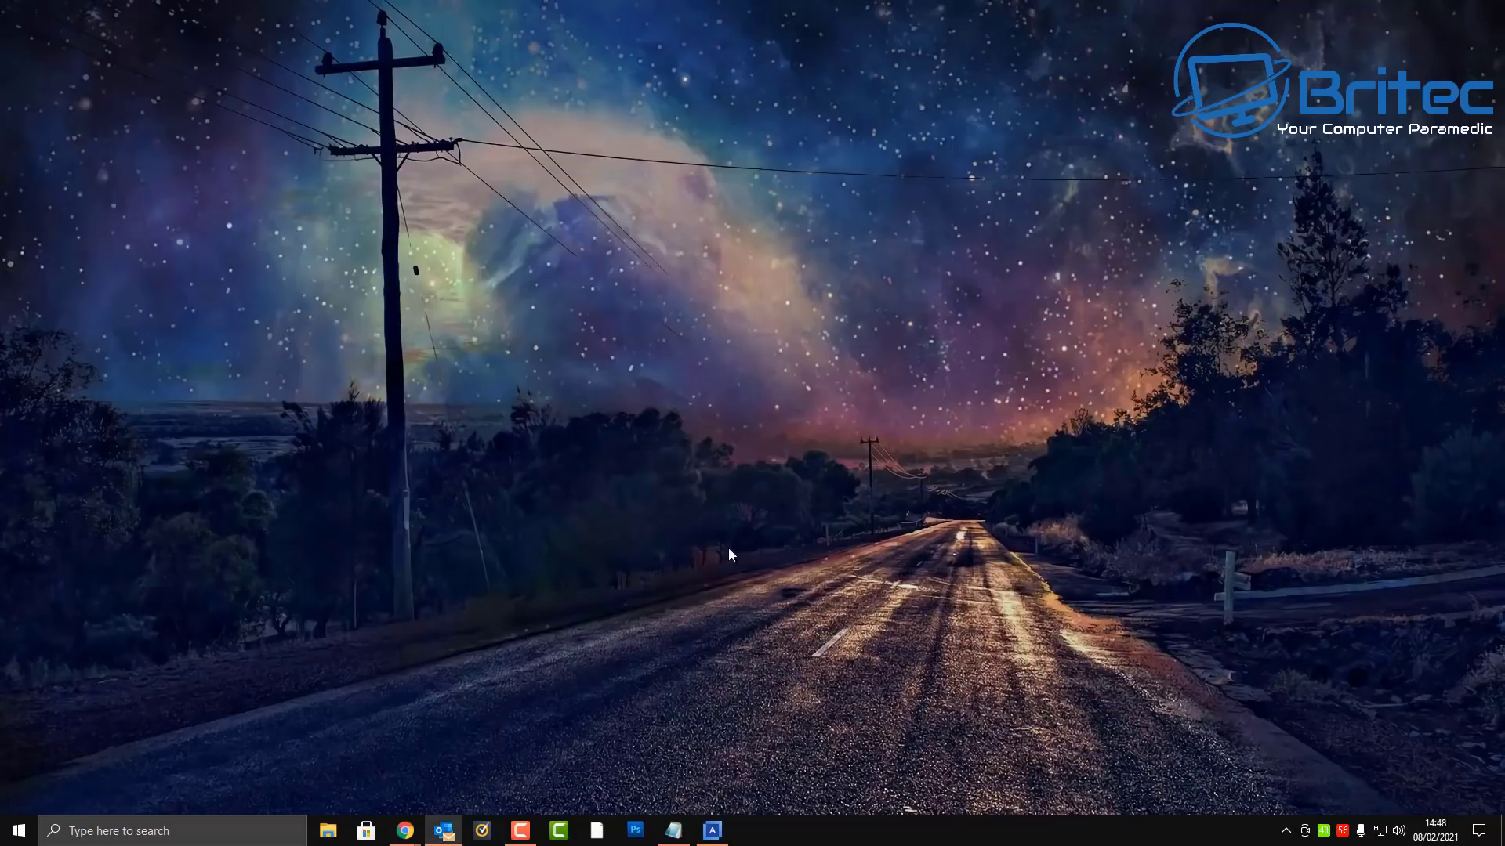
{"action": "left_click", "coordinate": [328, 831]}
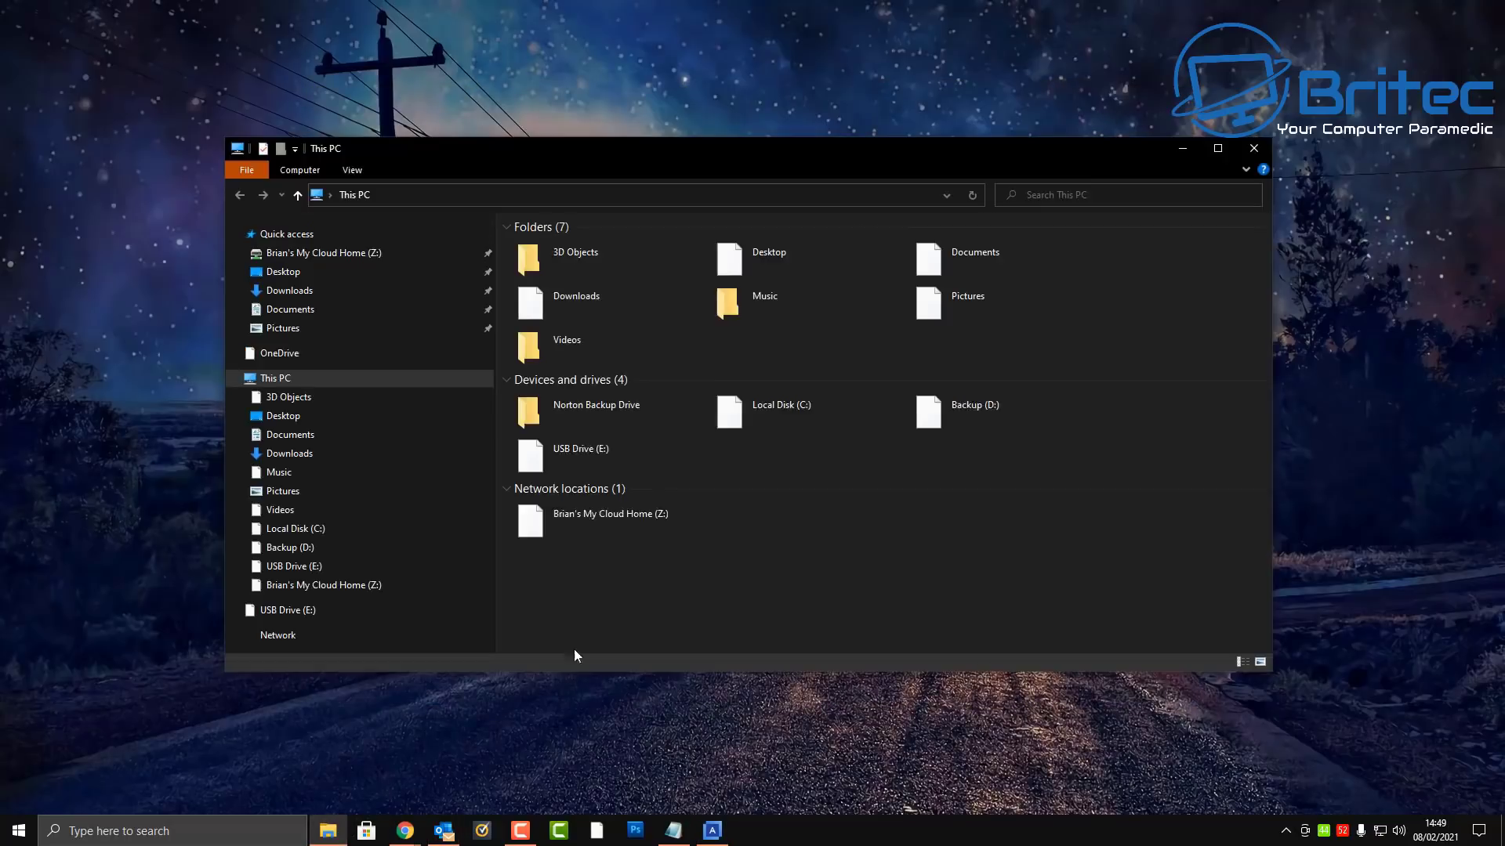
{"action": "double_click", "coordinate": [606, 456]}
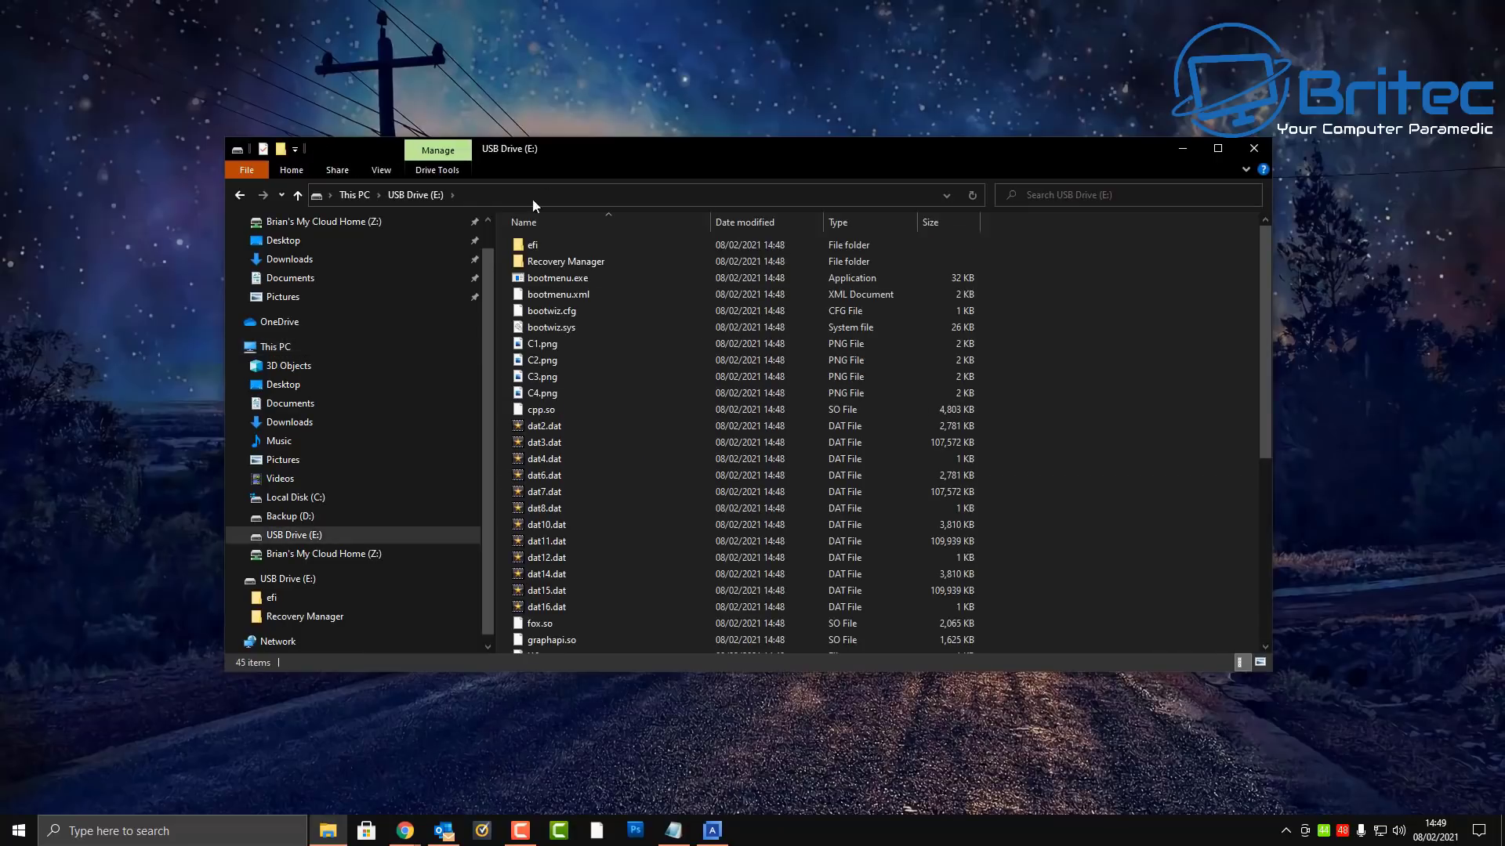
{"action": "scroll", "coordinate": [613, 517], "scroll_direction": "down", "scroll_amount": 3}
{"action": "scroll", "coordinate": [614, 520], "scroll_direction": "down", "scroll_amount": 5}
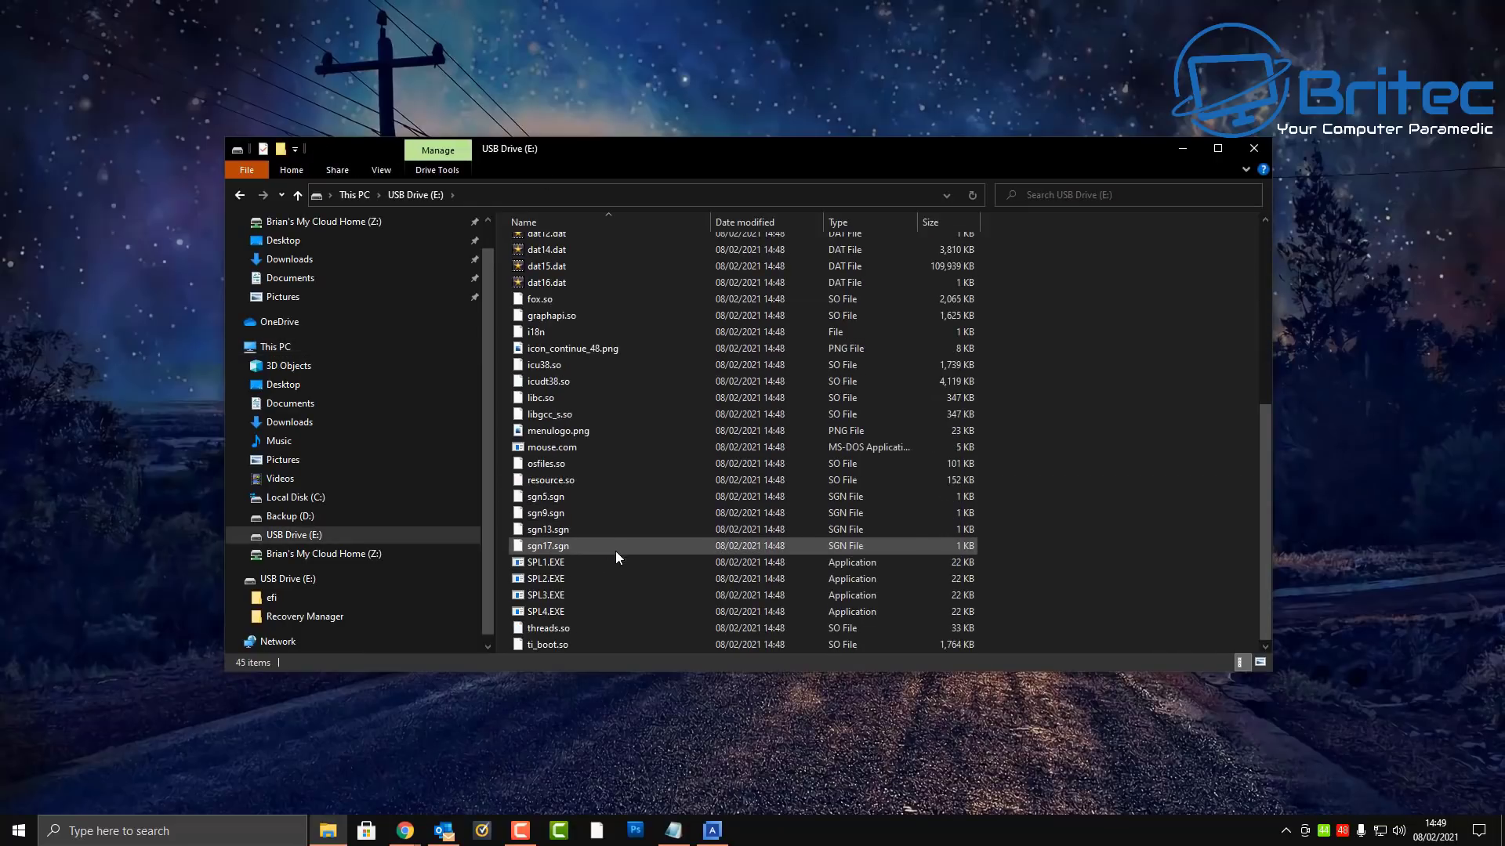
{"action": "scroll", "coordinate": [614, 556], "scroll_direction": "up", "scroll_amount": 6}
{"action": "scroll", "coordinate": [615, 557], "scroll_direction": "up", "scroll_amount": 2}
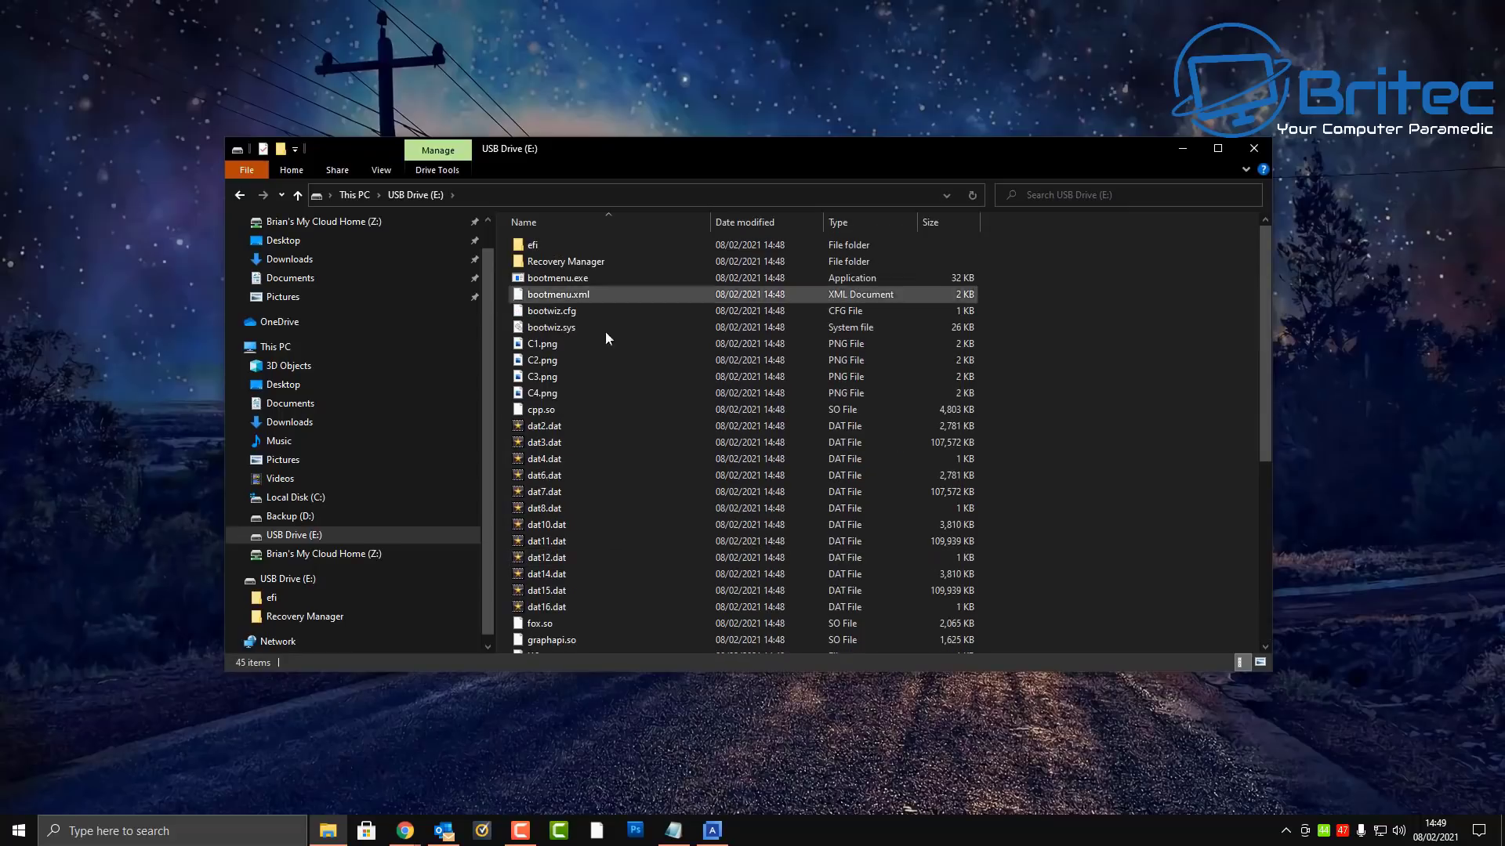
{"action": "left_click", "coordinate": [1254, 151]}
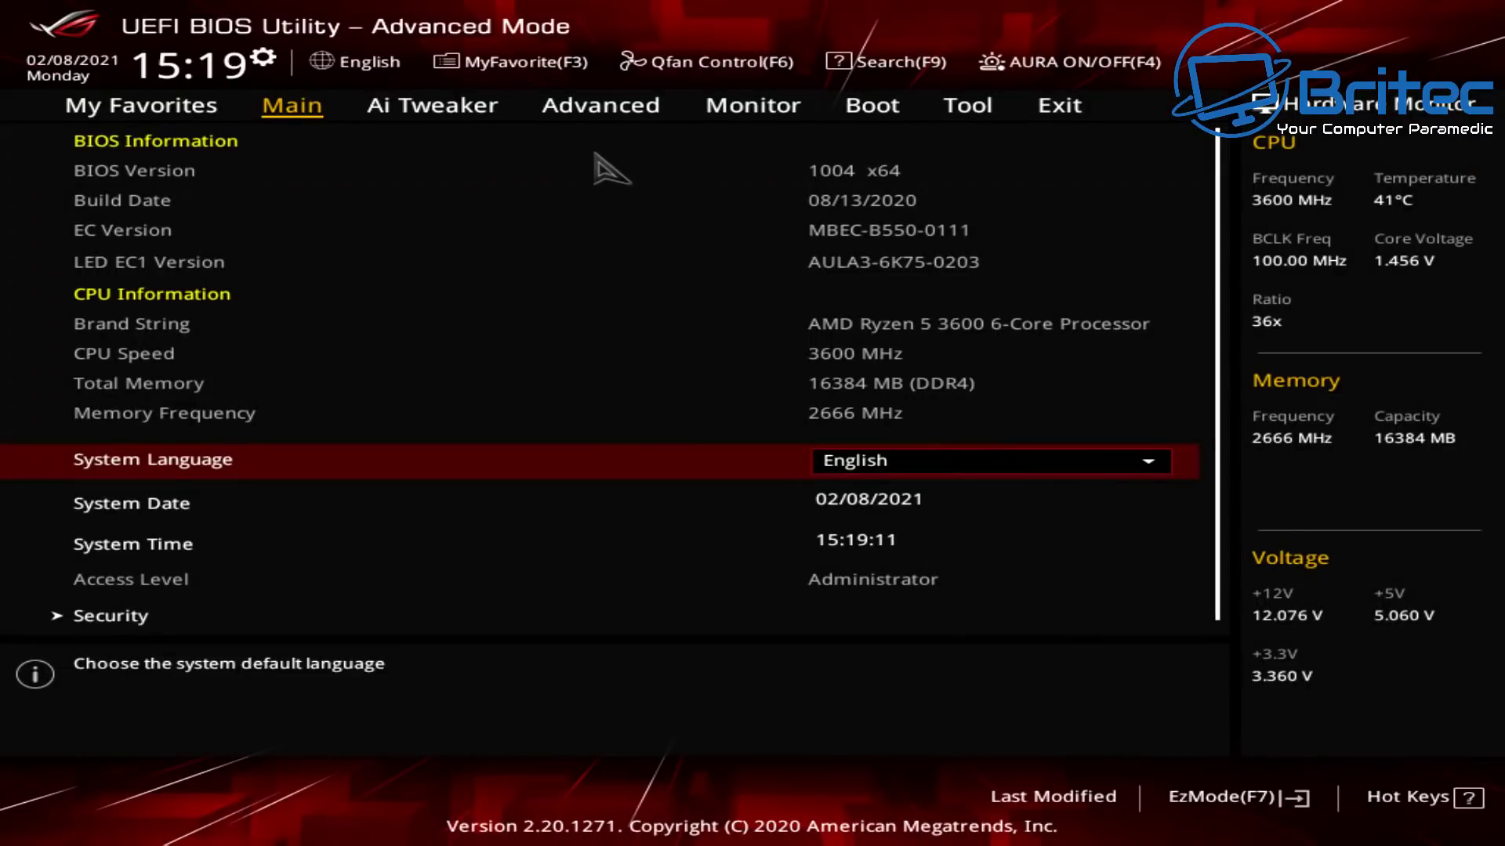
In the UEFI BIOS, examine the NVMe configuration for the installed drives.
{"action": "left_click", "coordinate": [590, 104]}
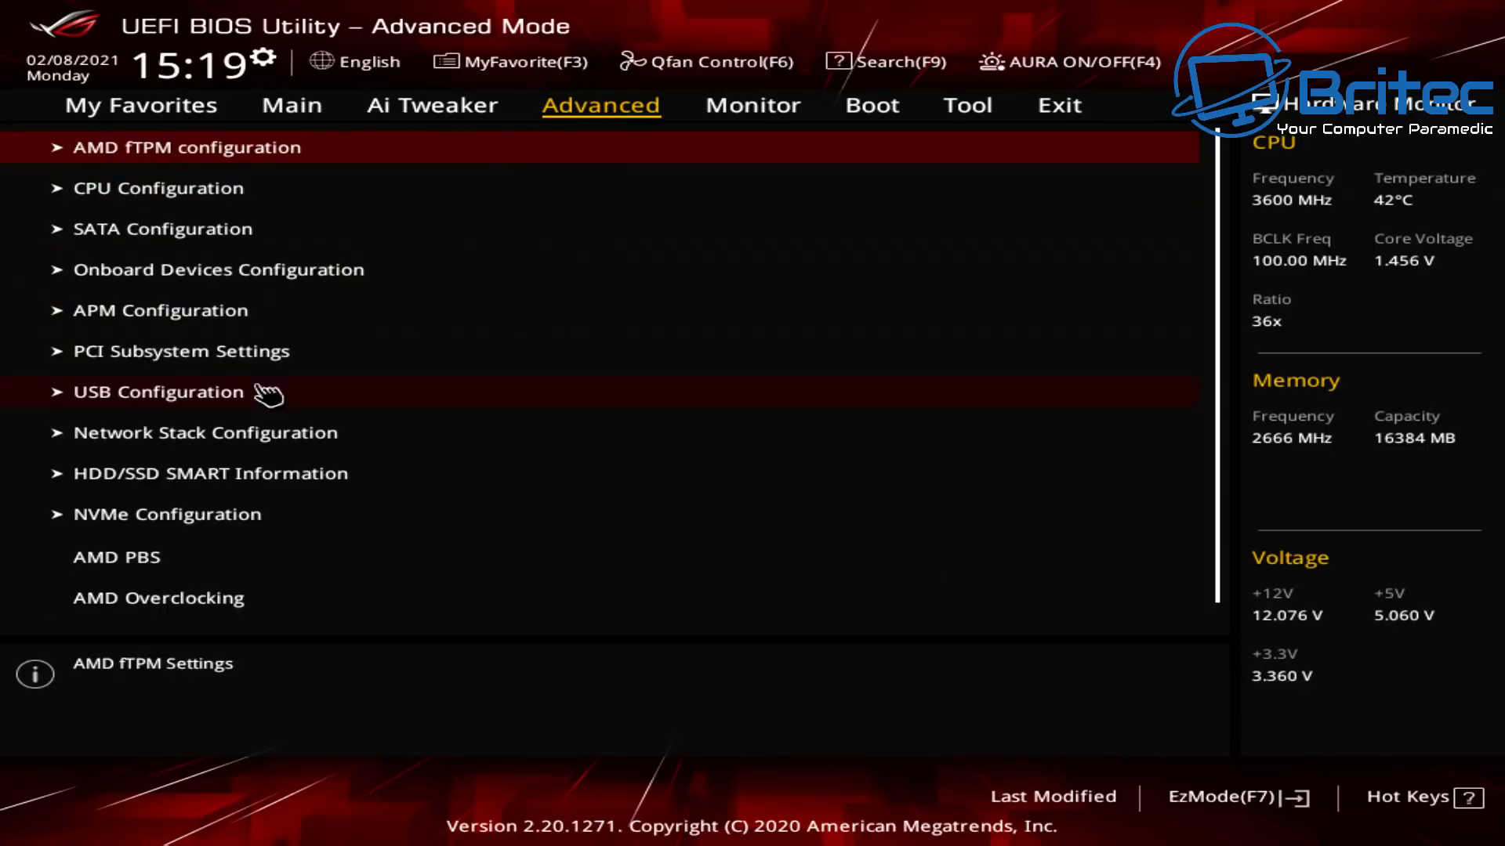
{"action": "left_click", "coordinate": [236, 524]}
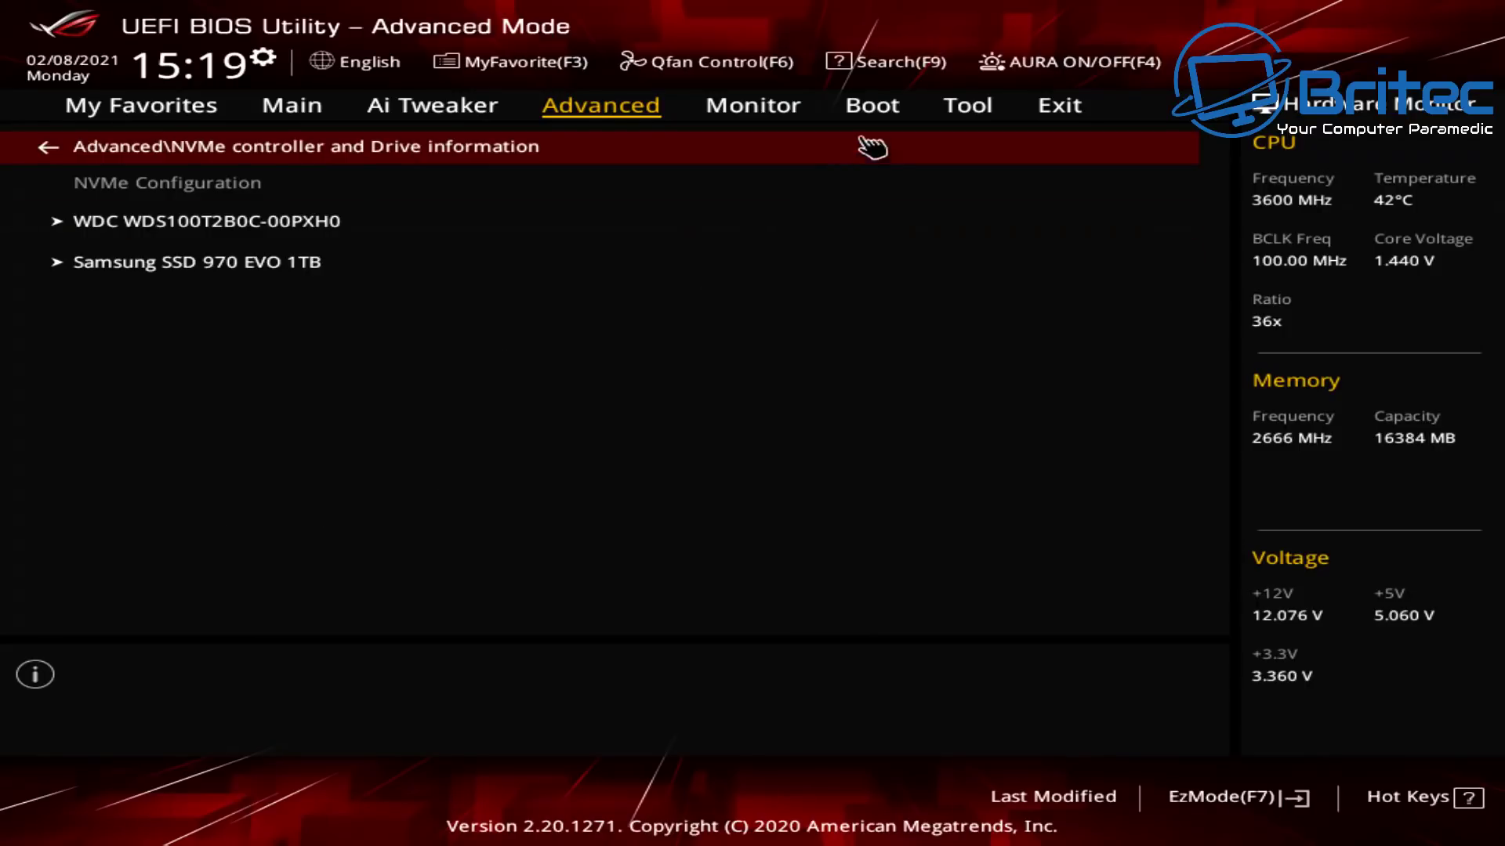
Set Boot Option #1 to UEFI: SanDisk, Partition 1 (123.0GB), save the BIOS configuration and reset the computer.
{"action": "left_click", "coordinate": [872, 107]}
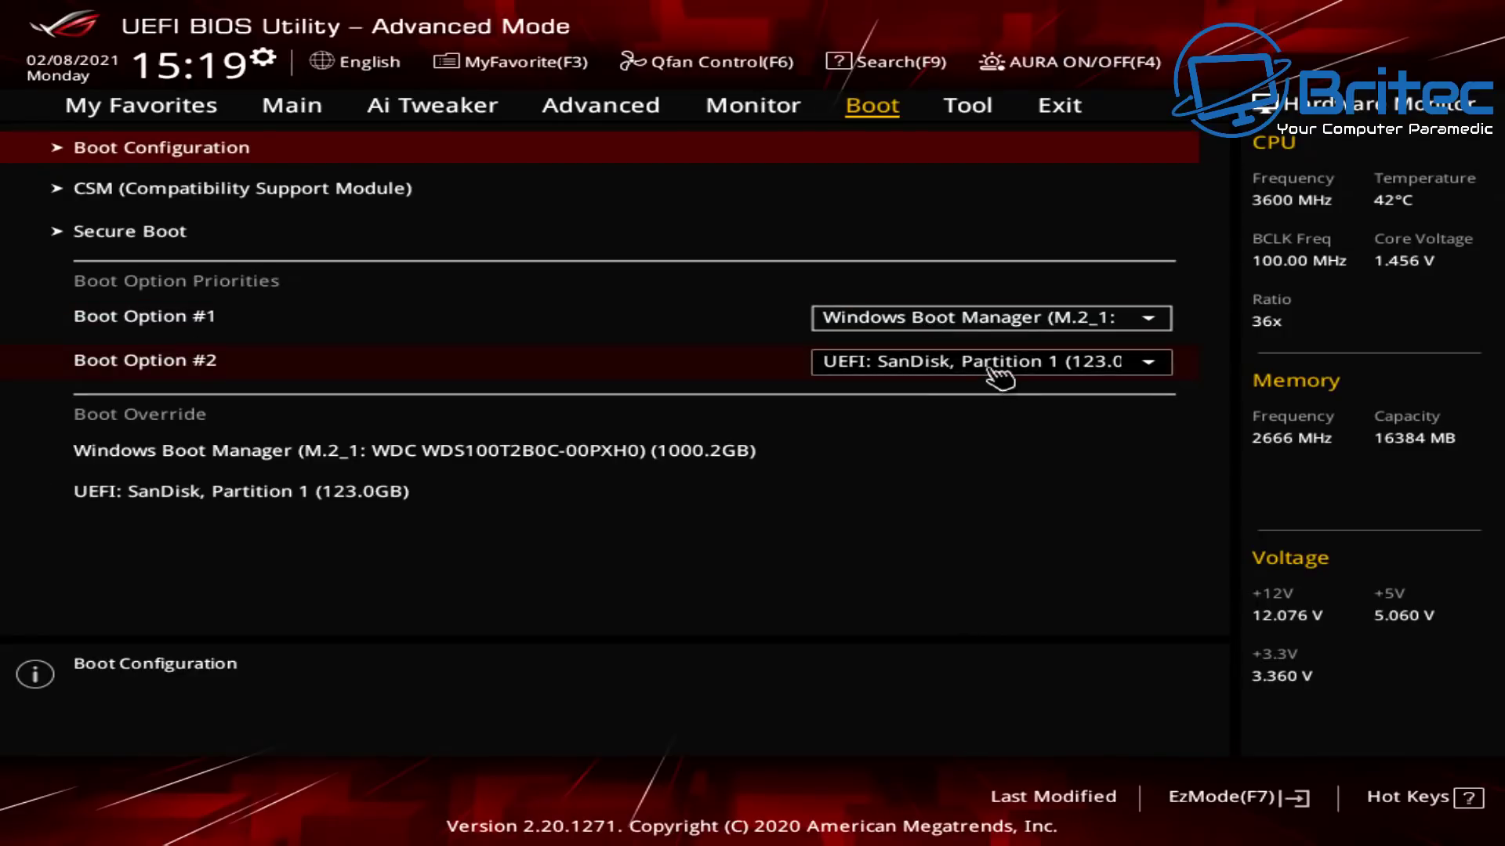
{"action": "left_click", "coordinate": [1144, 320]}
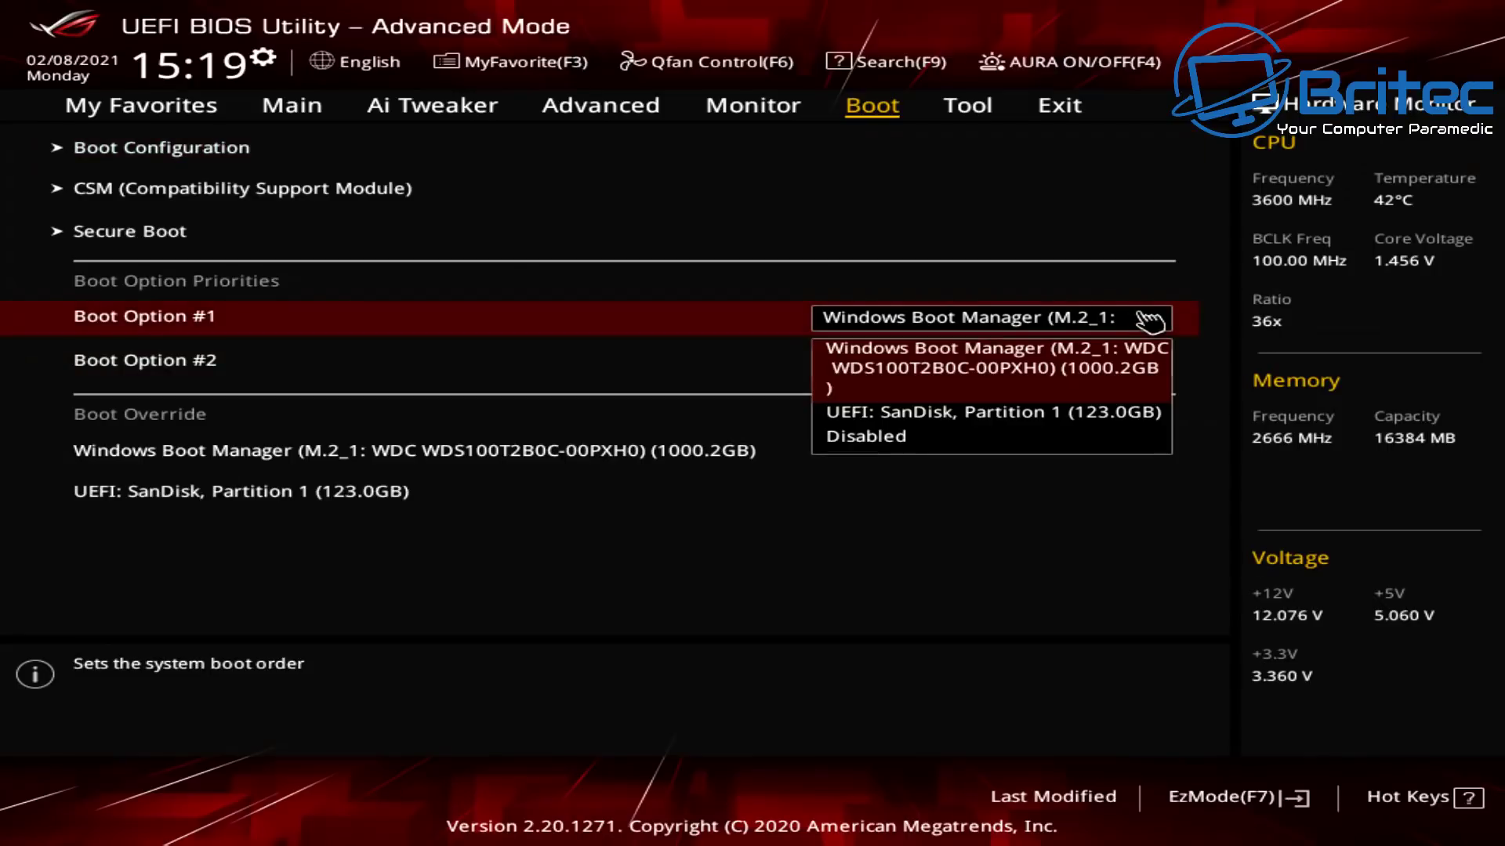
{"action": "left_click", "coordinate": [1041, 420]}
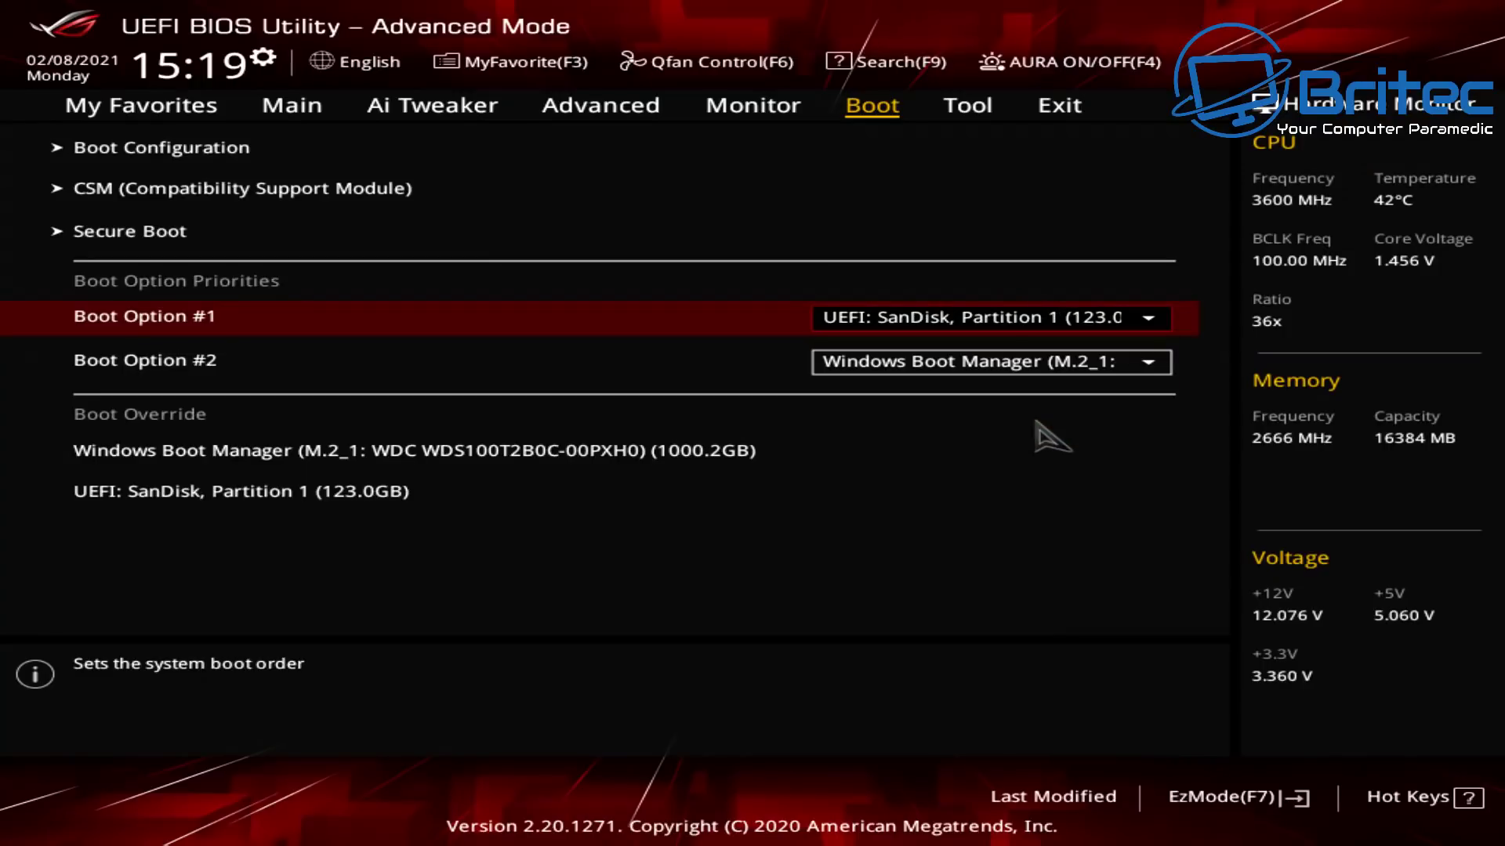
{"action": "key", "text": "F10"}
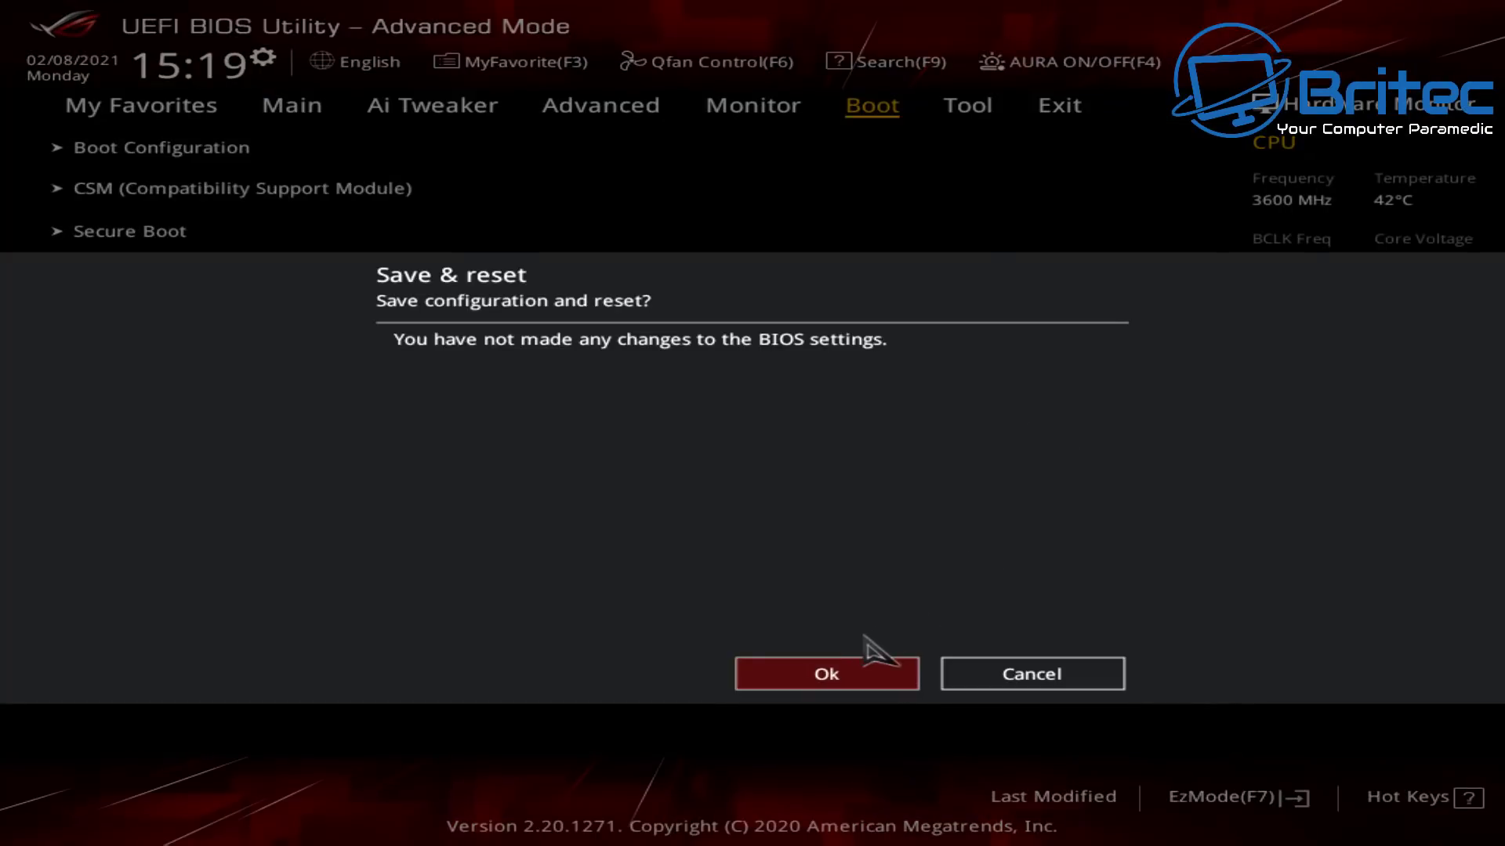
{"action": "left_click", "coordinate": [853, 674]}
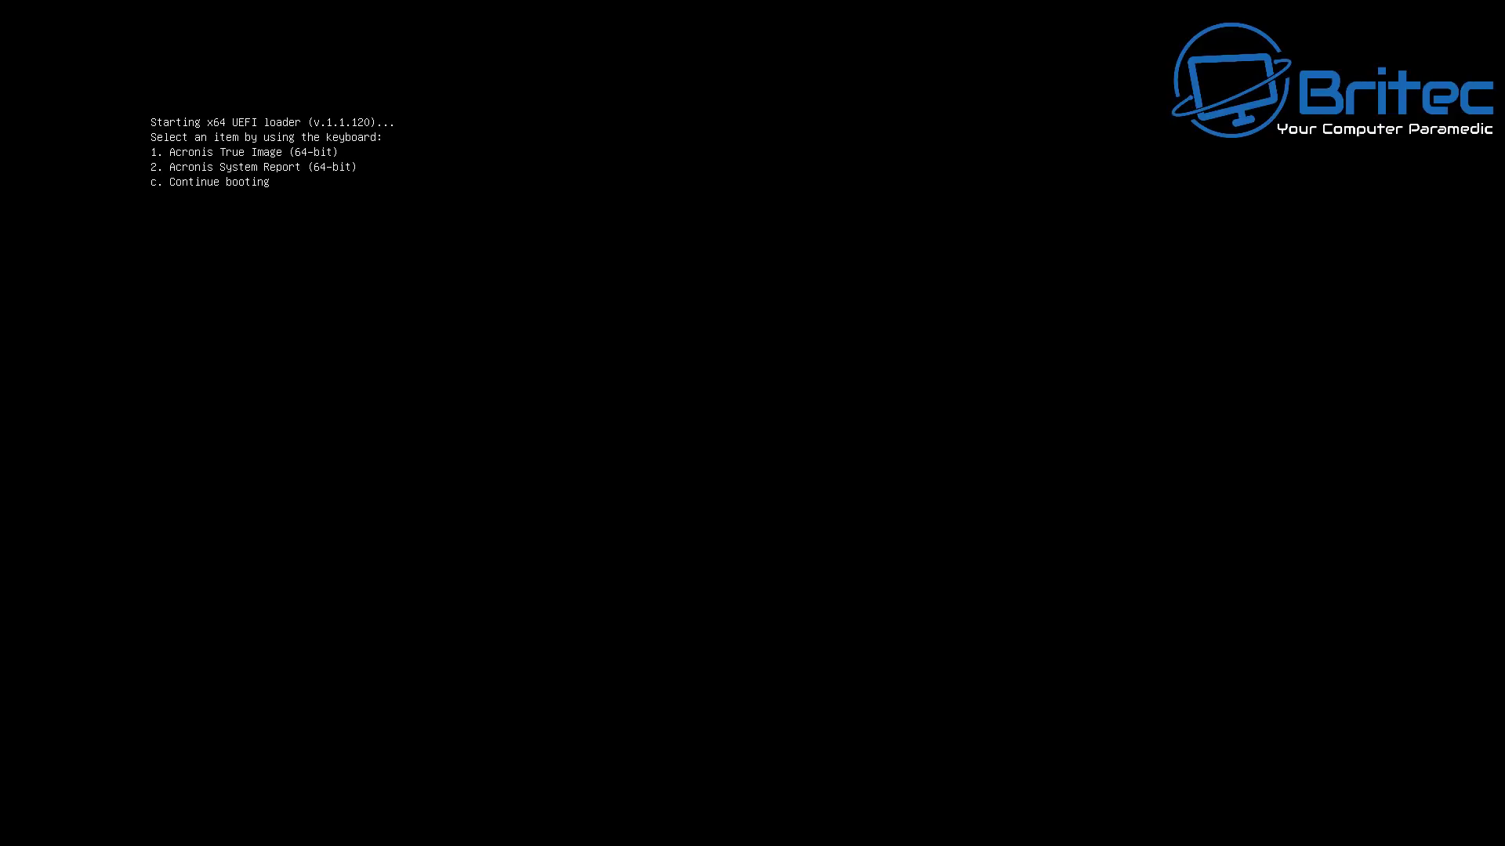
Boot into Acronis True Image (64-bit) from the rescue media and start the Clone Disk wizard.
{"action": "key", "text": "1"}
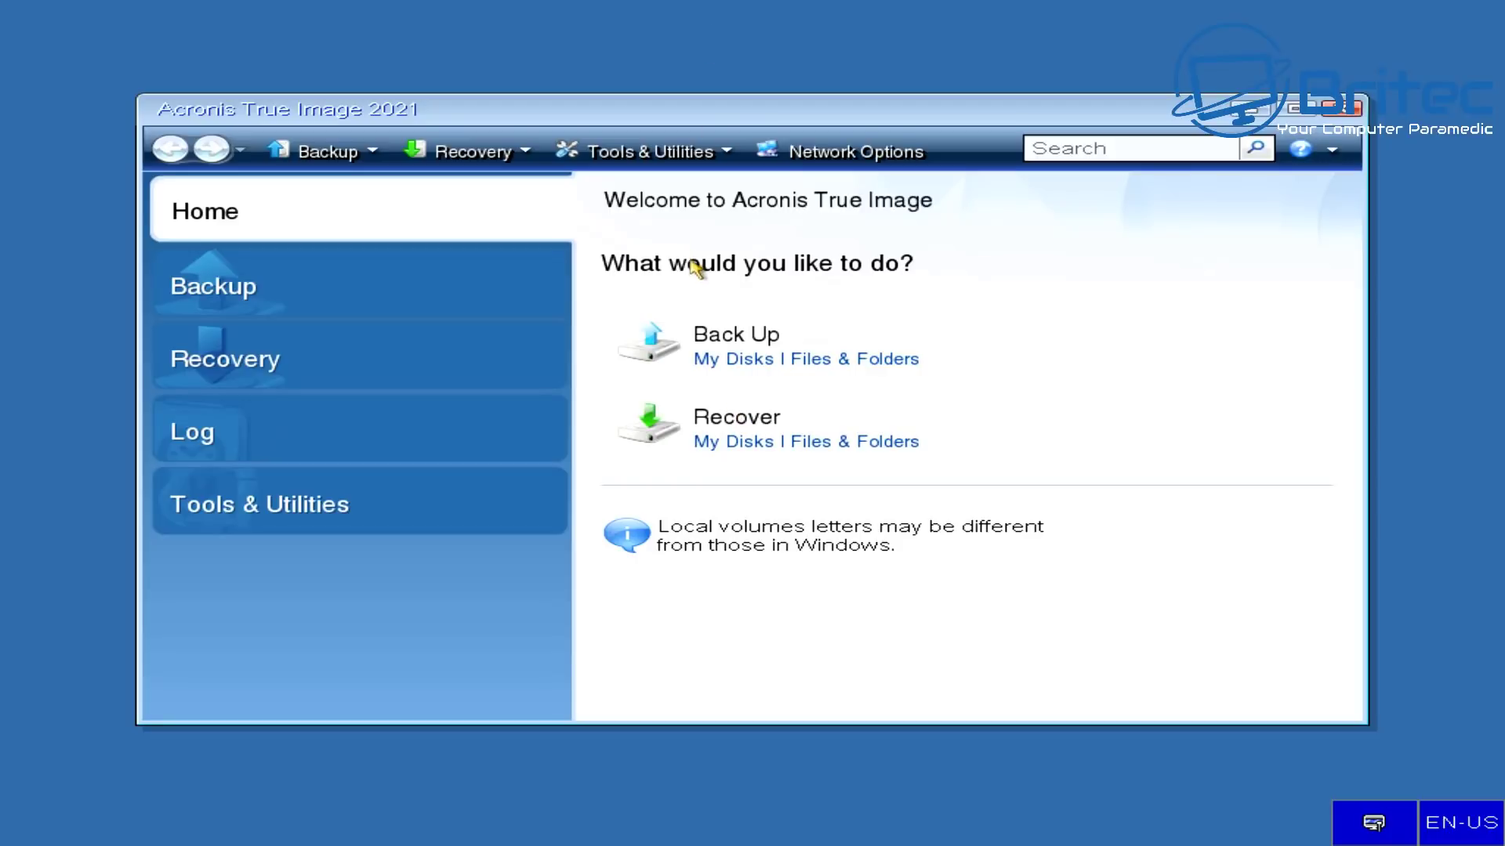
{"action": "left_click", "coordinate": [707, 160]}
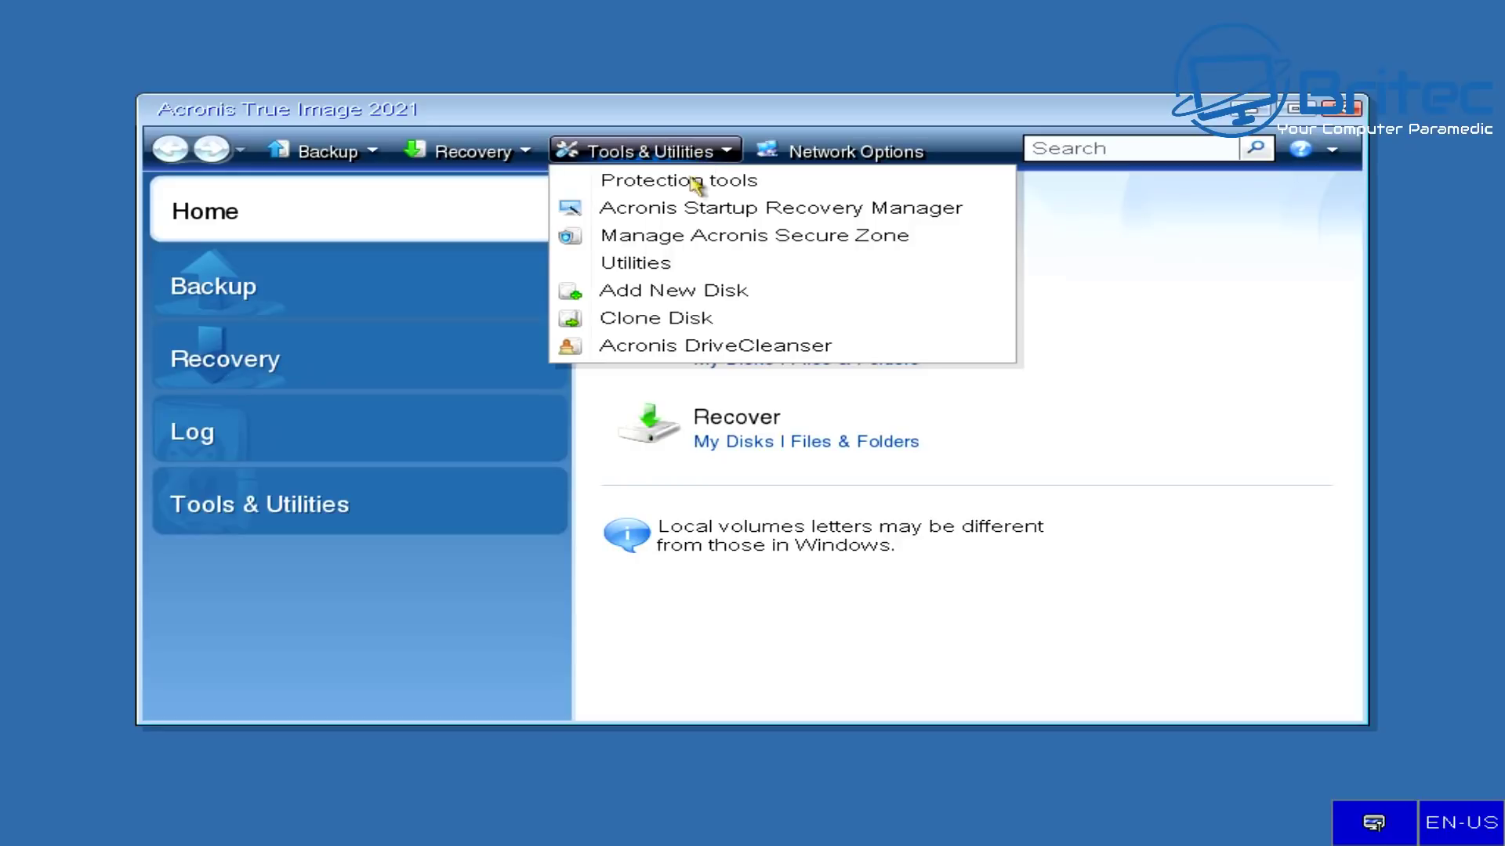
{"action": "left_click", "coordinate": [692, 328]}
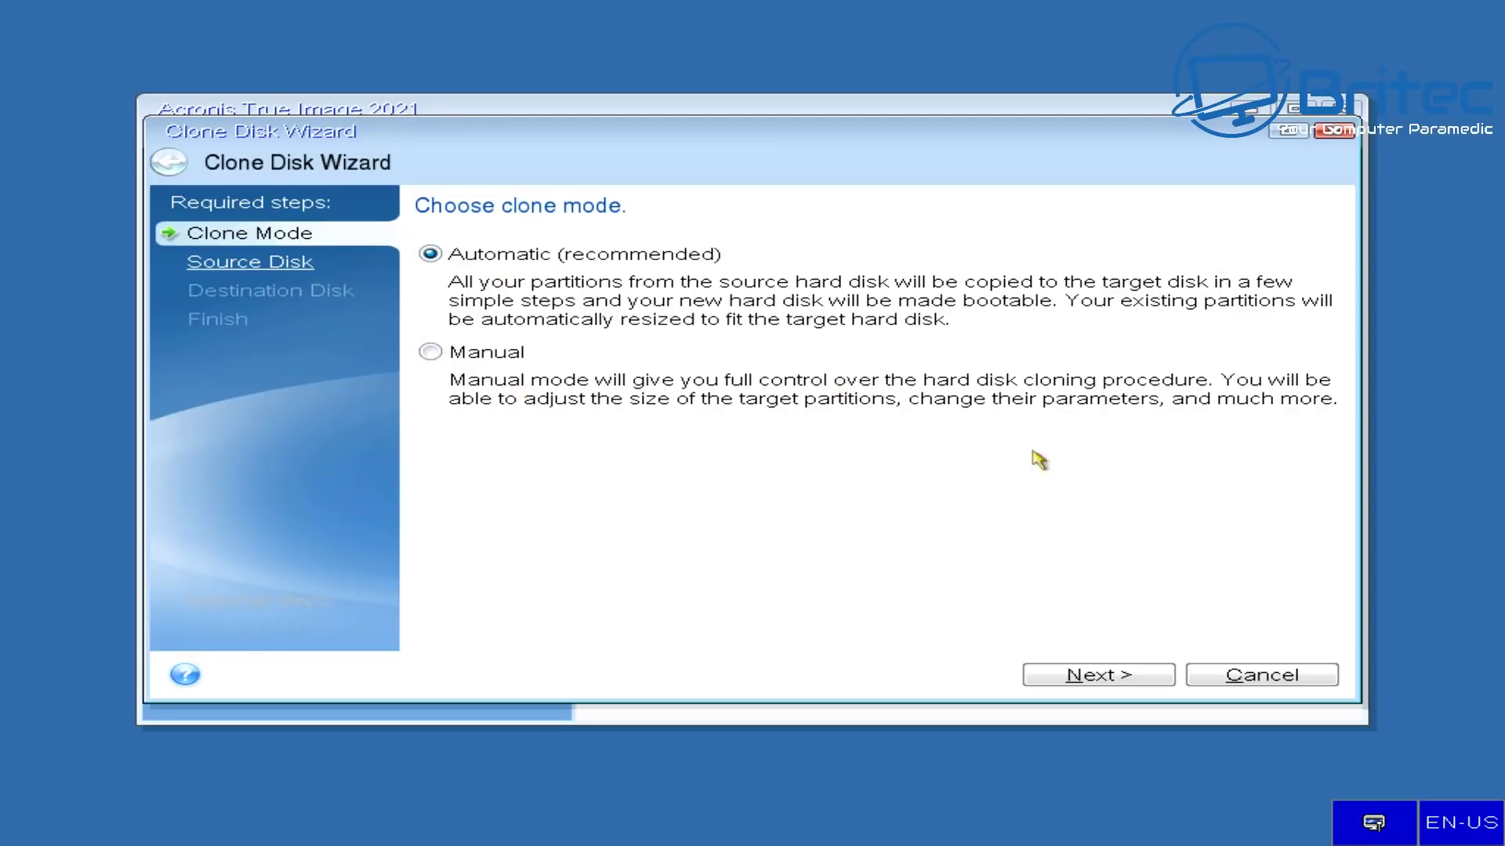
Choose Automatic clone mode with Disk 2 (WDC WDS100T2B0C-00PXH0) as source and Disk 3 (Samsung SSD 970 EVO 1TB) as target.
{"action": "left_click", "coordinate": [1113, 682]}
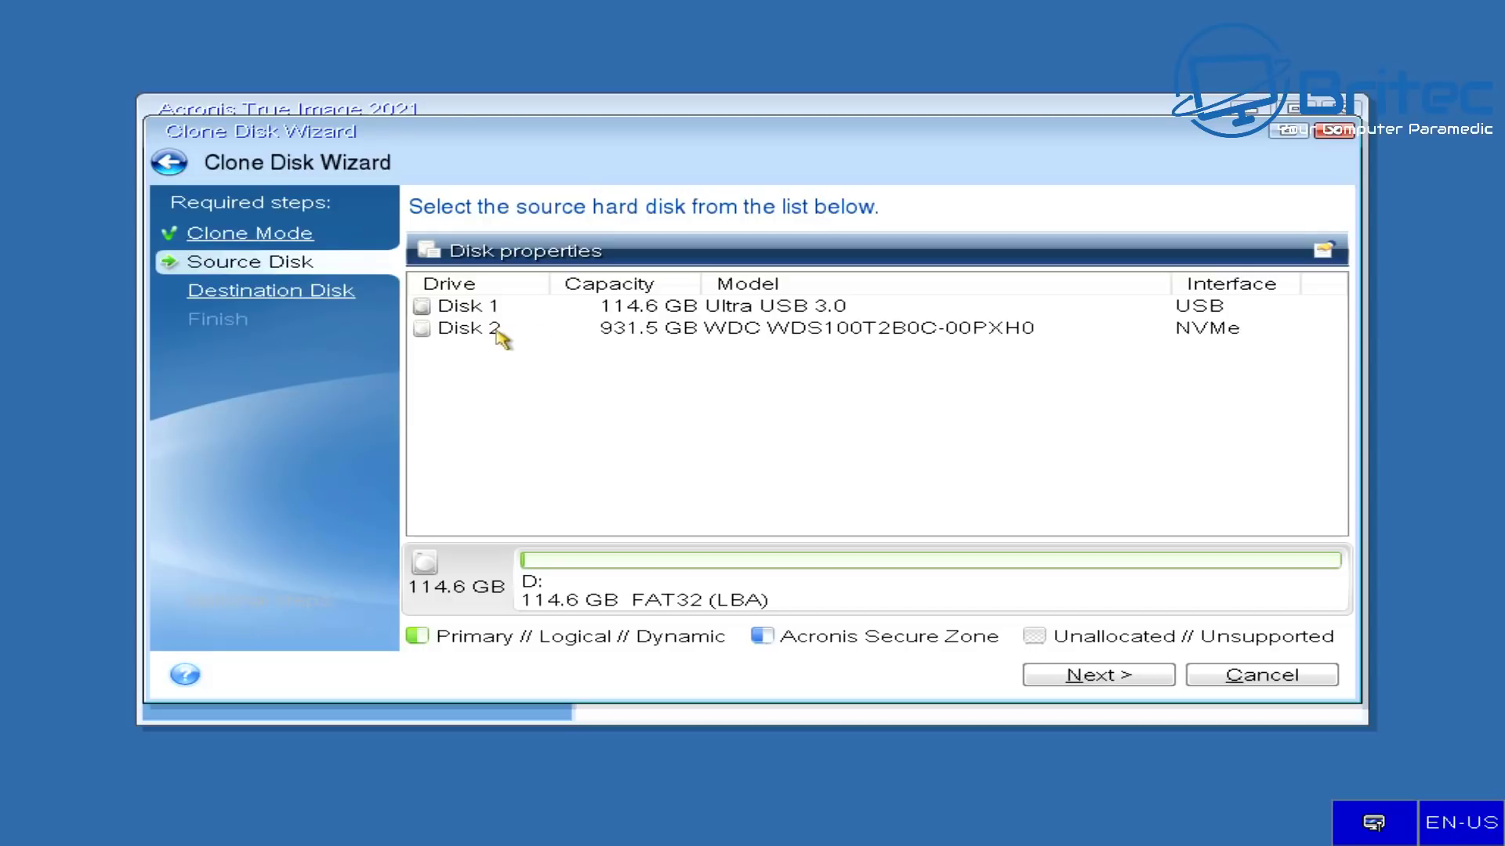
{"action": "left_click", "coordinate": [429, 329]}
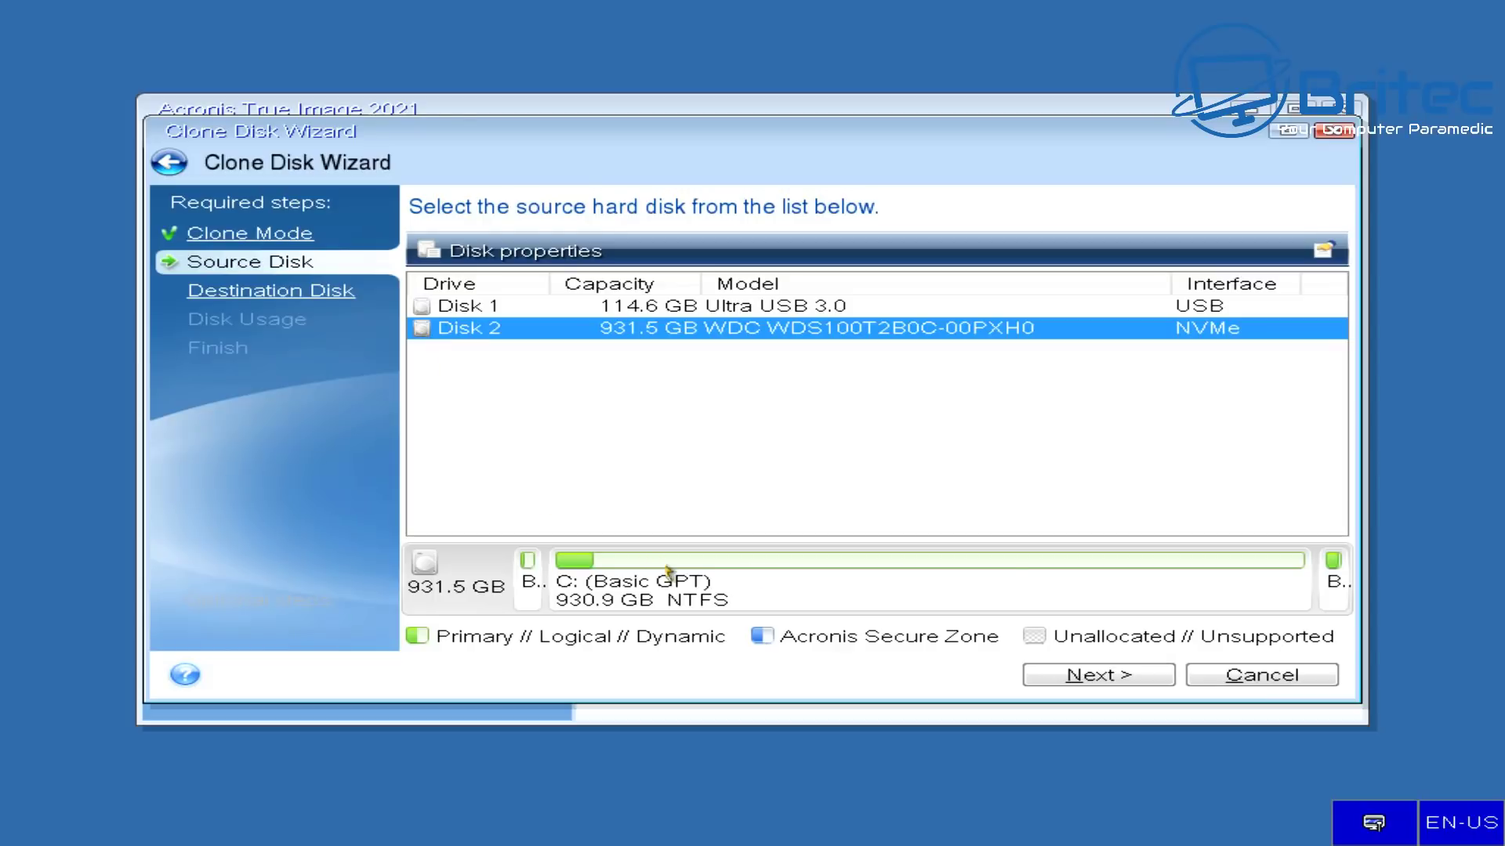
{"action": "left_click", "coordinate": [1116, 690]}
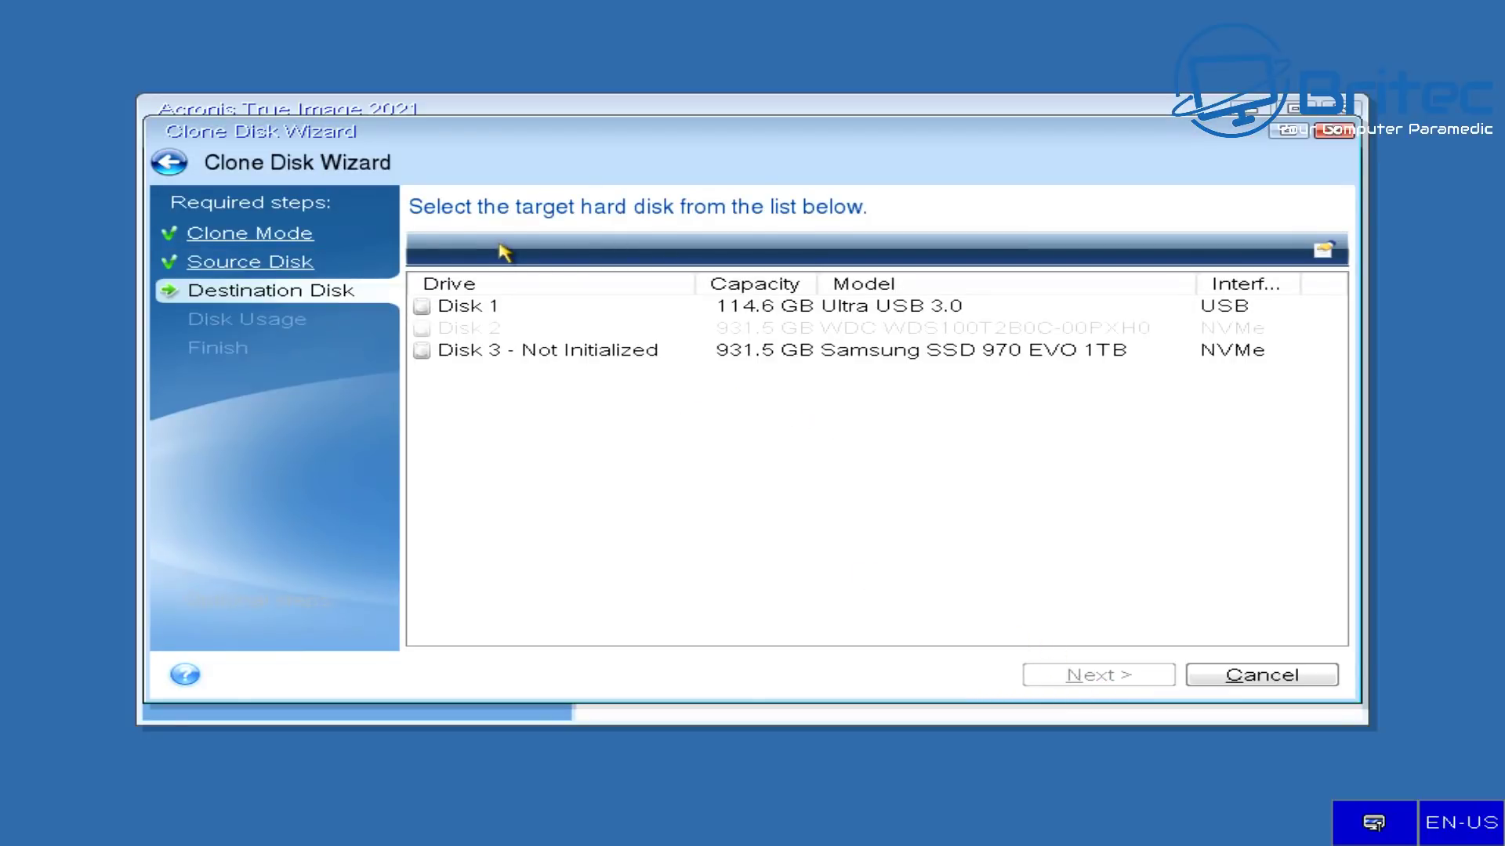
{"action": "left_click", "coordinate": [423, 352]}
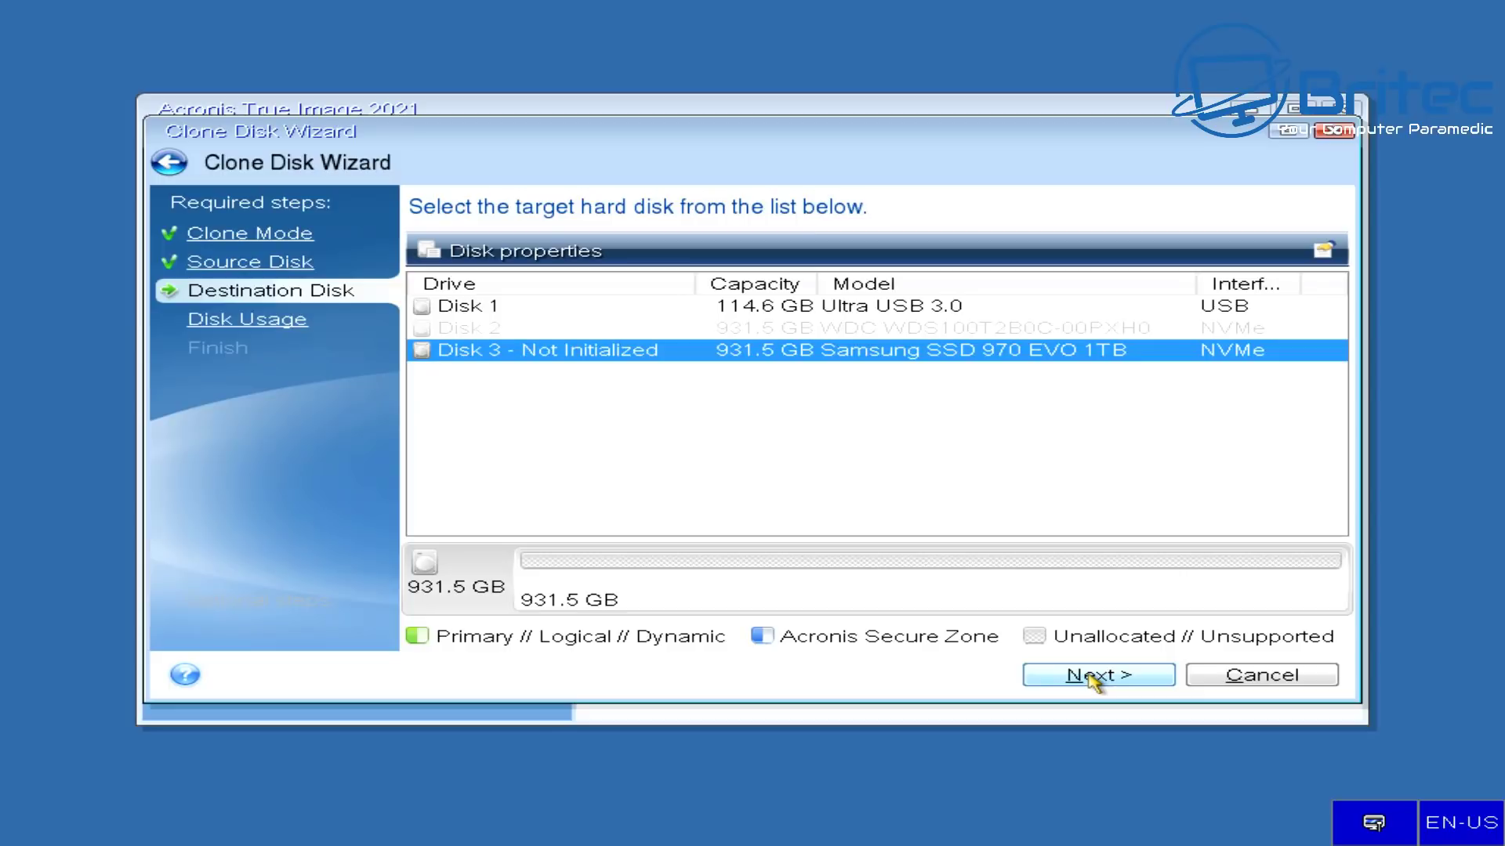
{"action": "left_click", "coordinate": [1091, 677]}
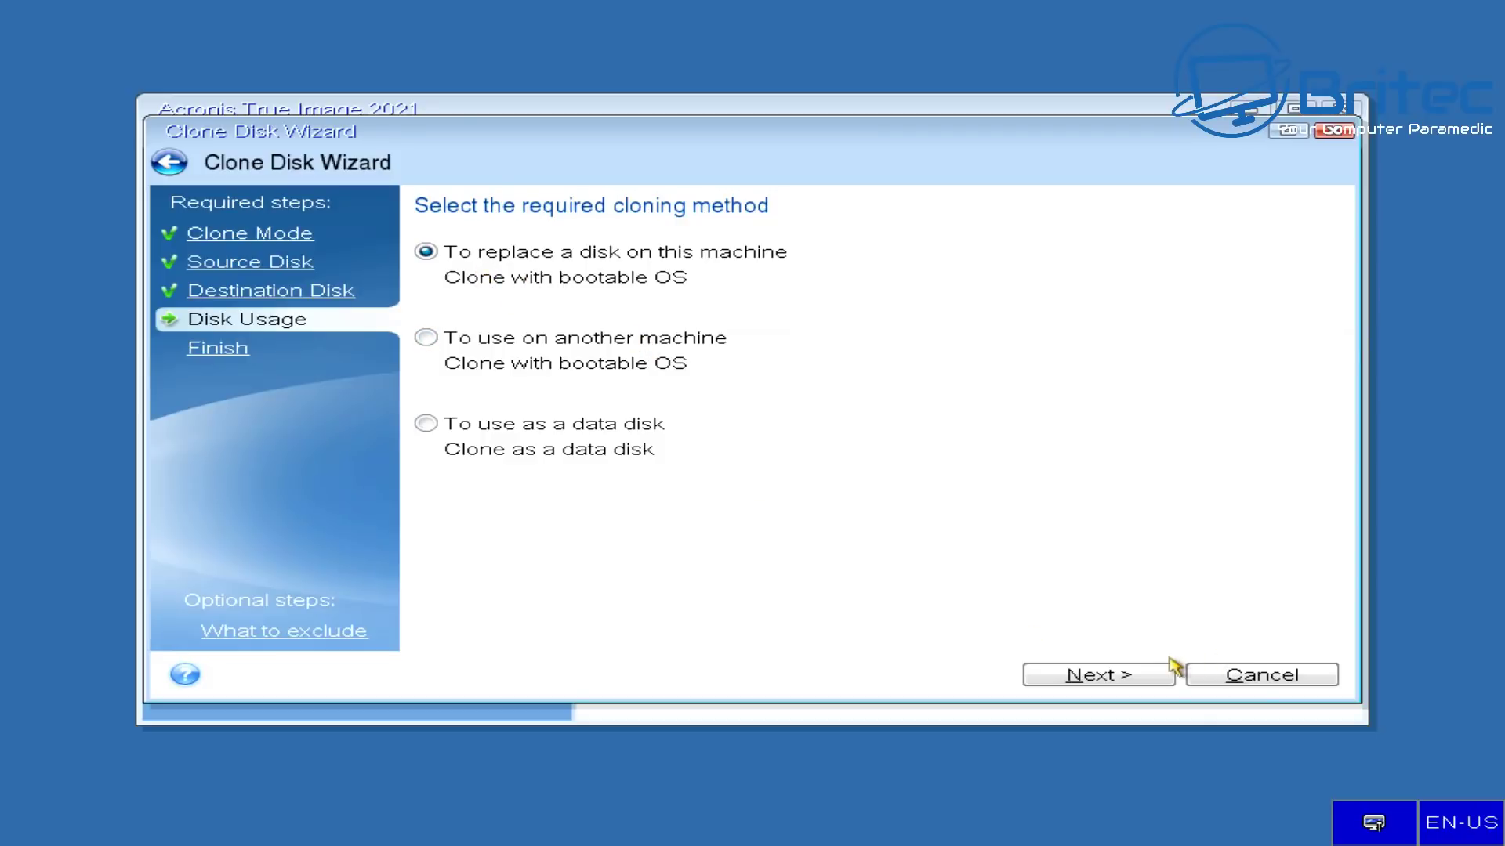
Run the clone with the method "To replace a disk on this machine" and no exclusions, and close Acronis True Image once cloning finishes.
{"action": "left_click", "coordinate": [1119, 677]}
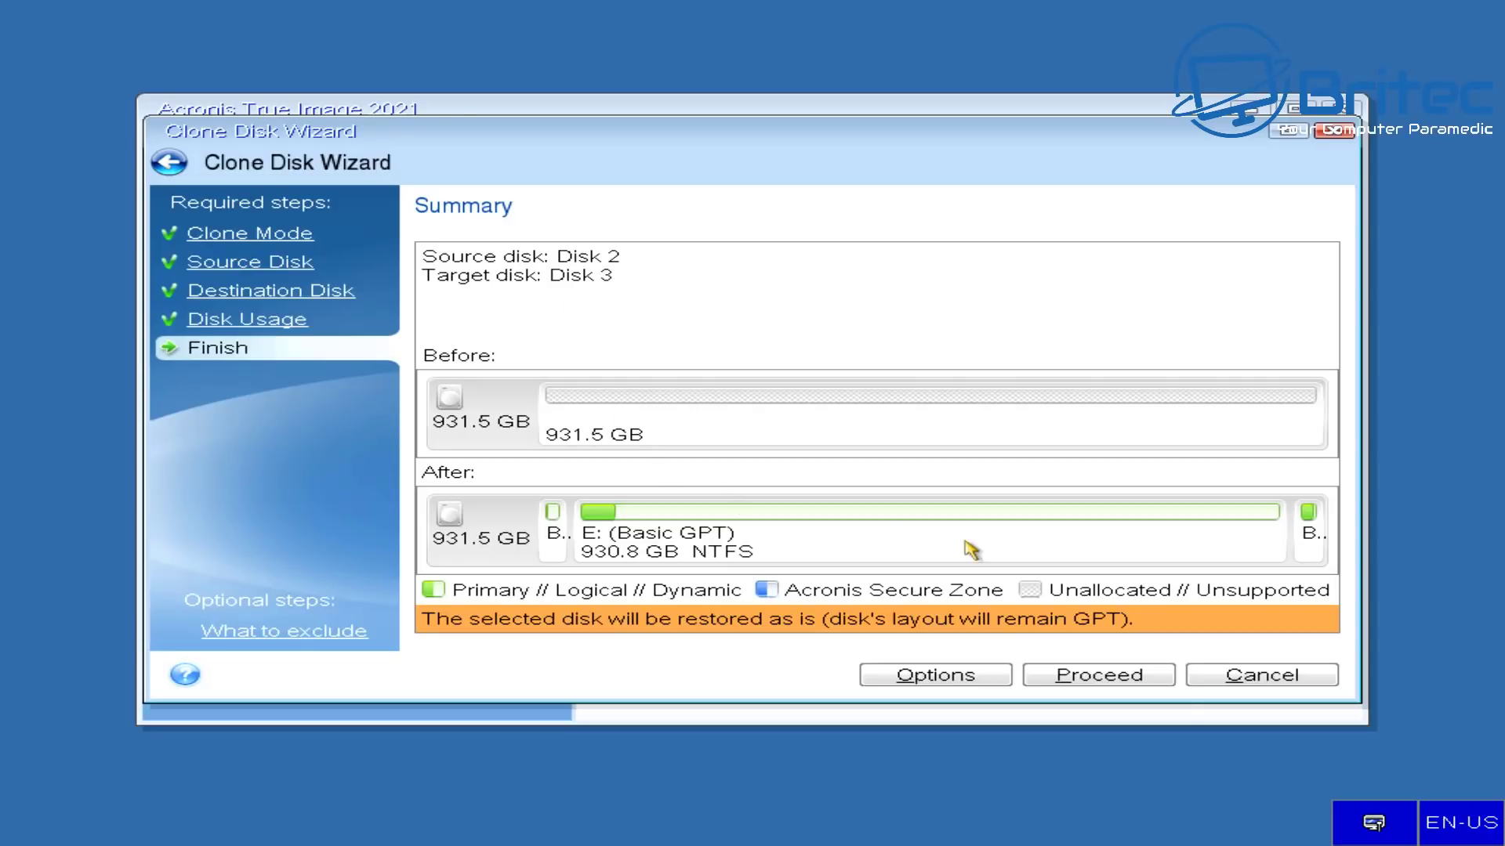
{"action": "left_click", "coordinate": [947, 682]}
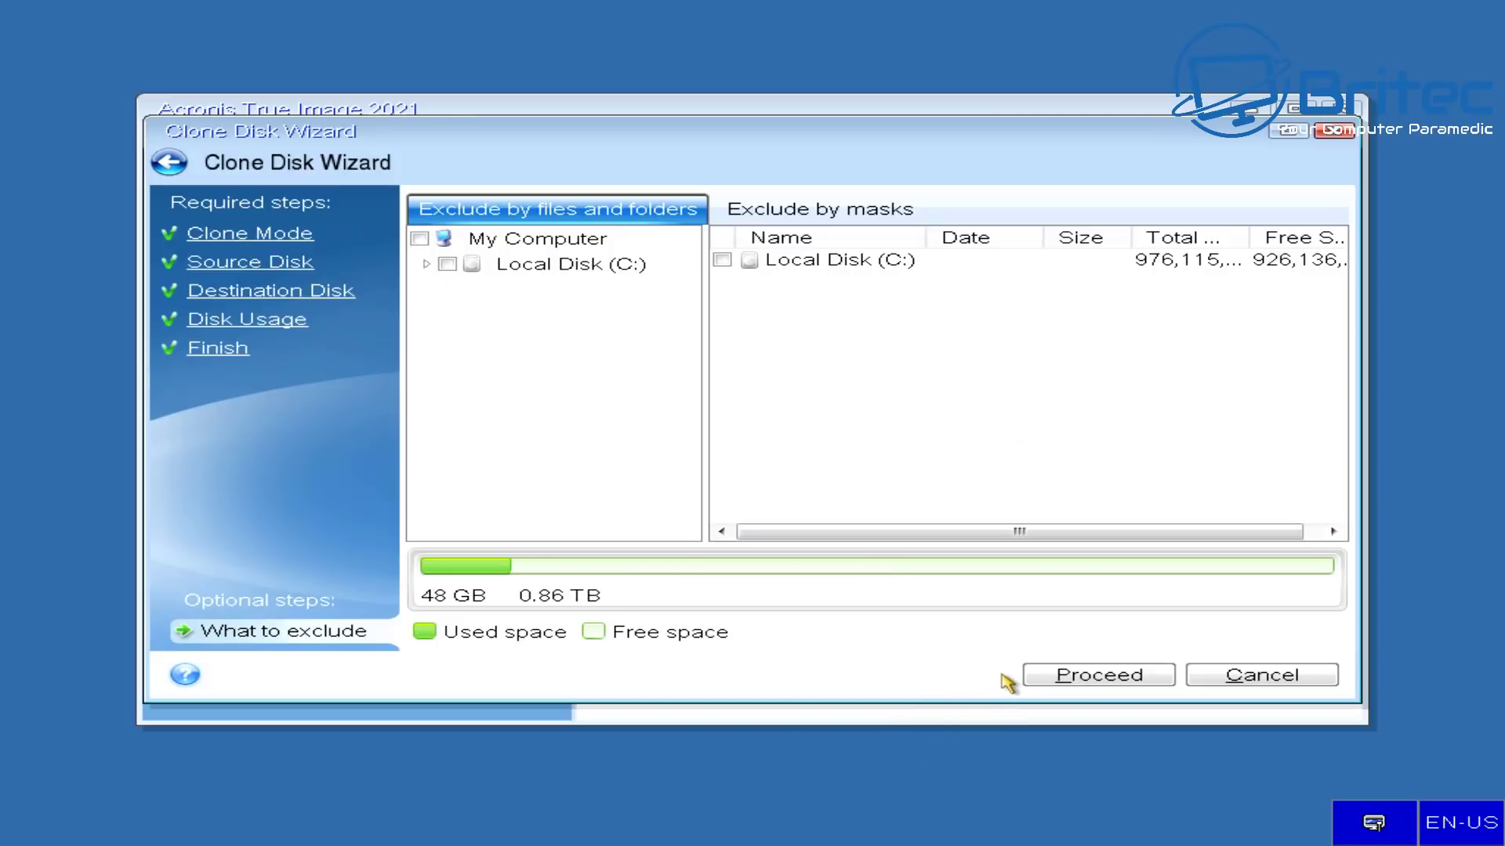
{"action": "left_click", "coordinate": [1122, 681]}
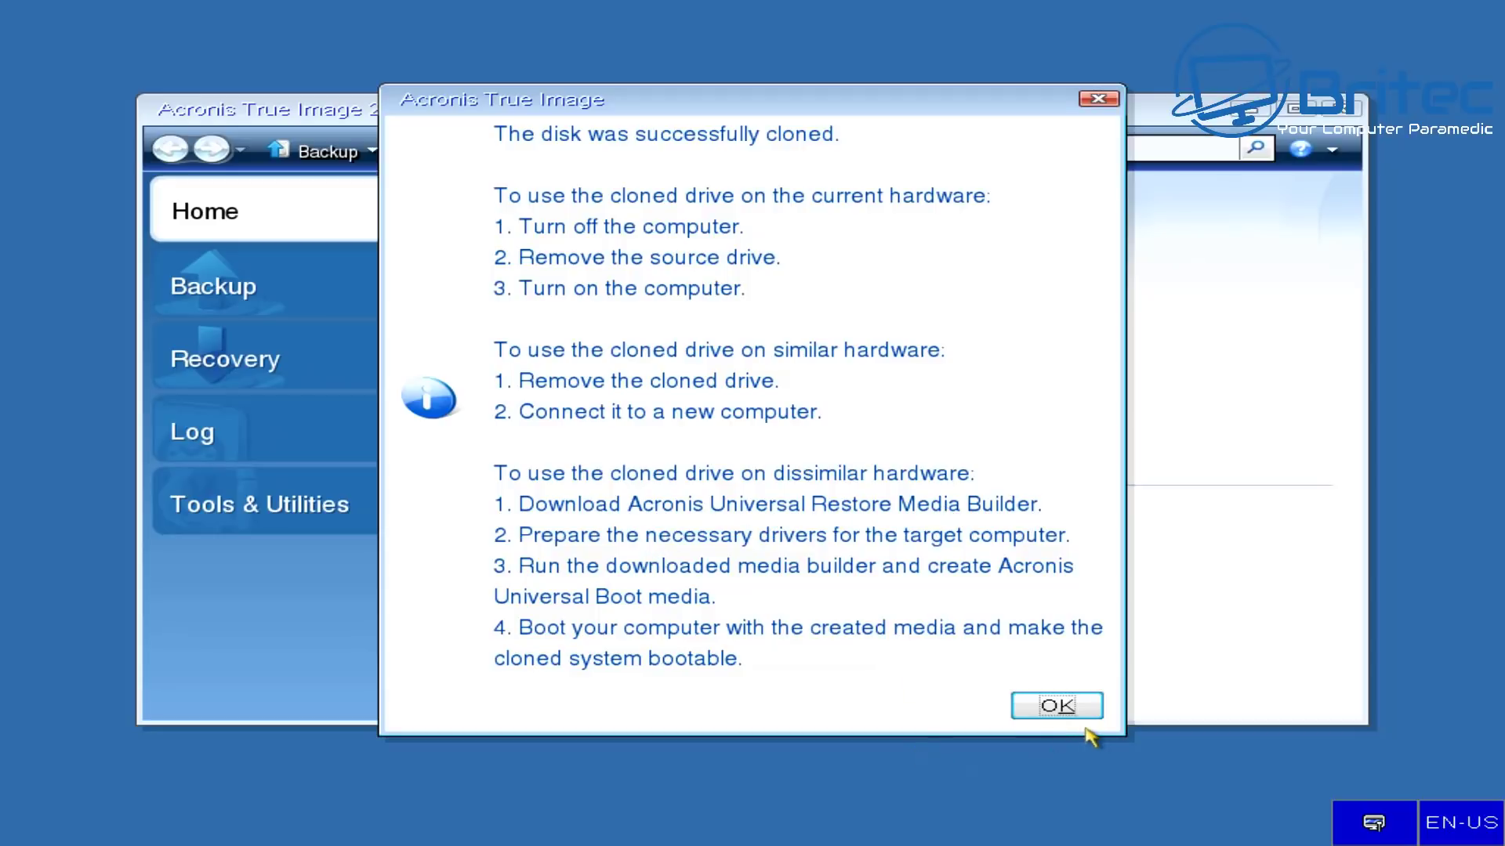
{"action": "left_click", "coordinate": [1055, 708]}
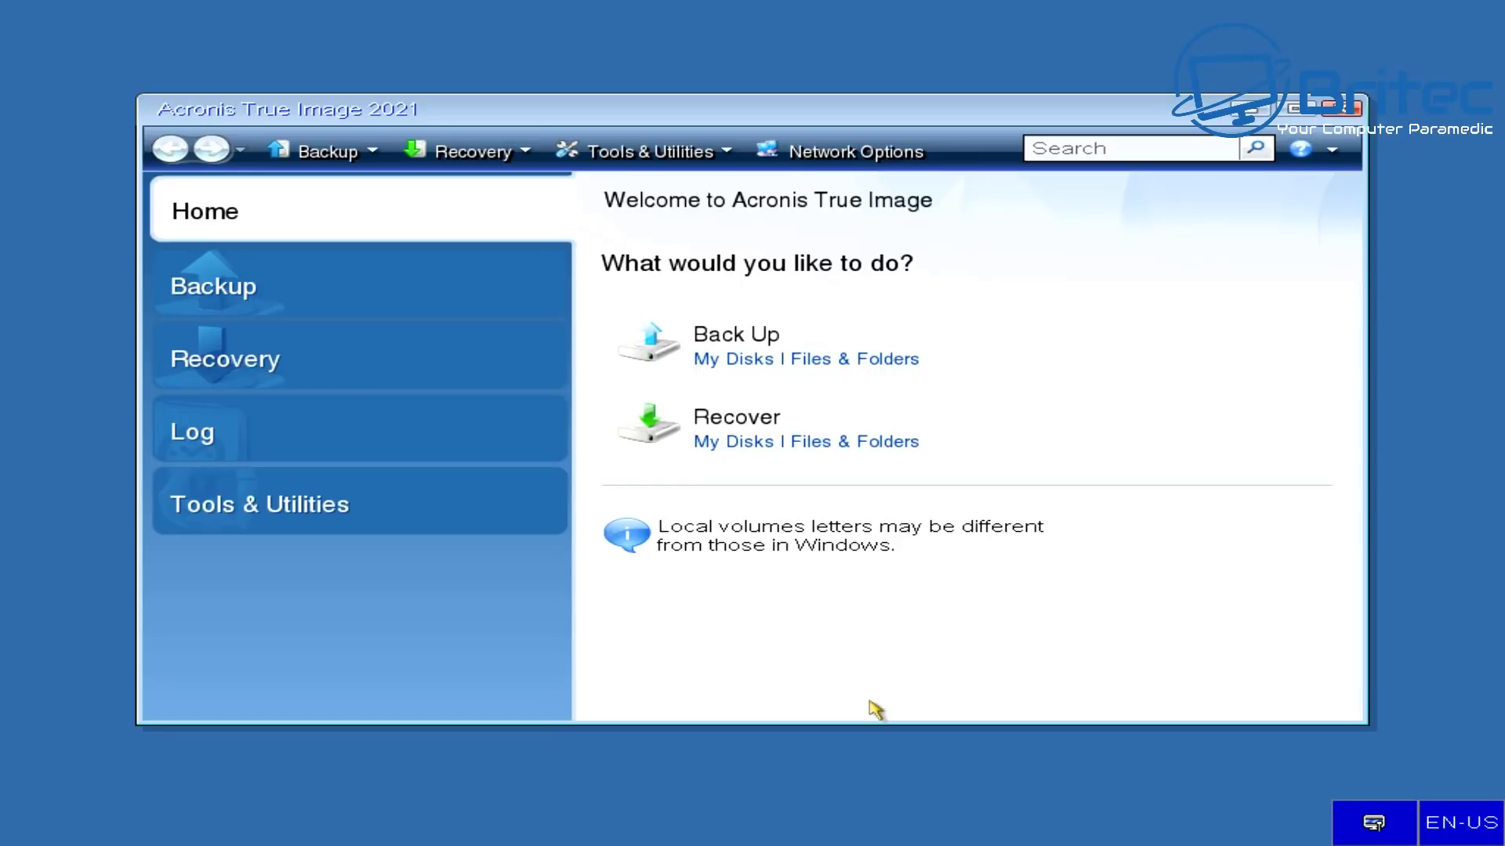
{"action": "left_click", "coordinate": [1355, 109]}
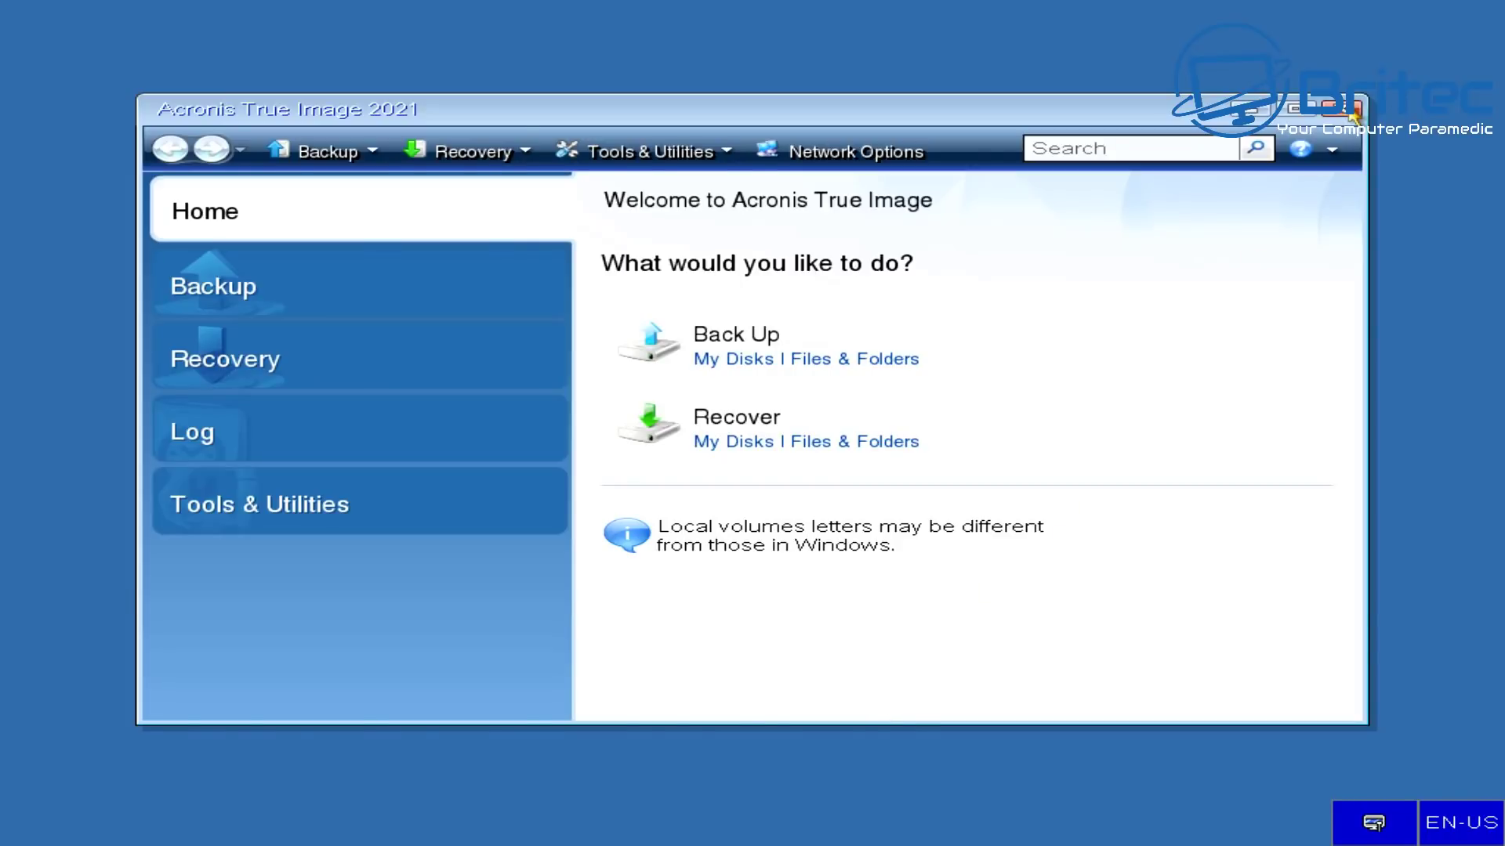